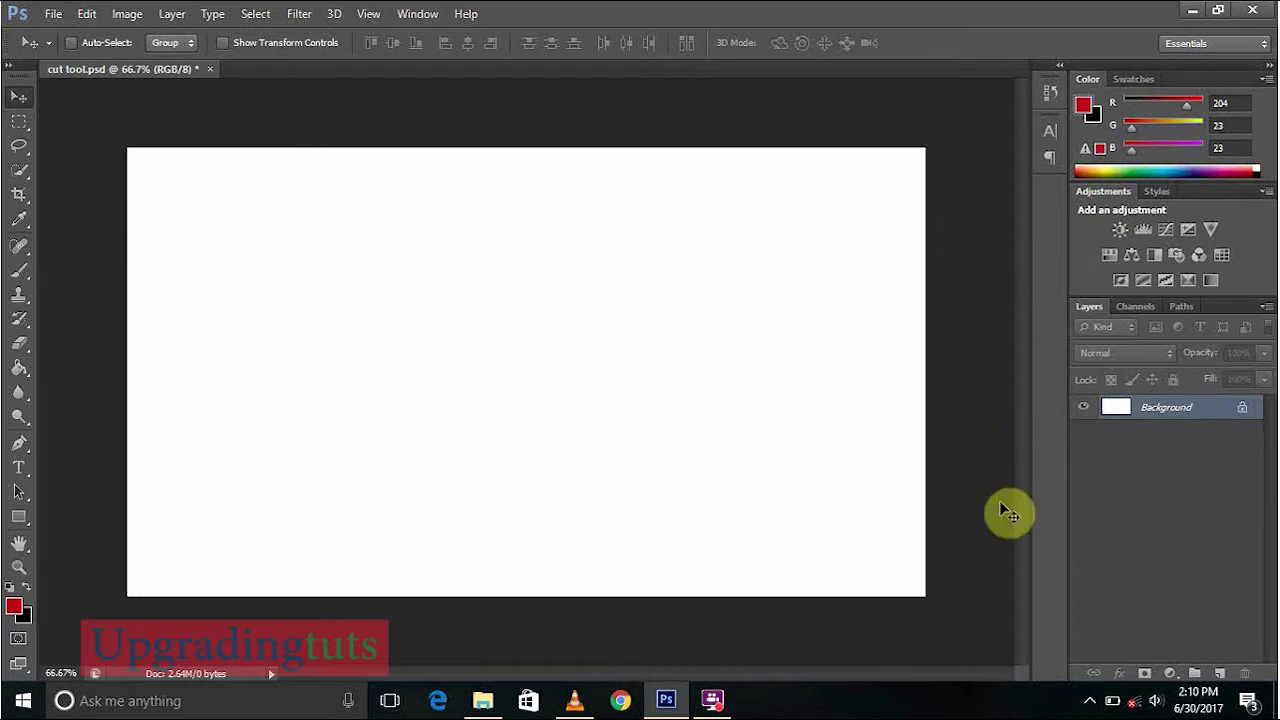
Step: Bring up the Girl Model Pics folder and drag 7.jpeg into the Photoshop document
{"action": "left_click", "coordinate": [482, 700]}
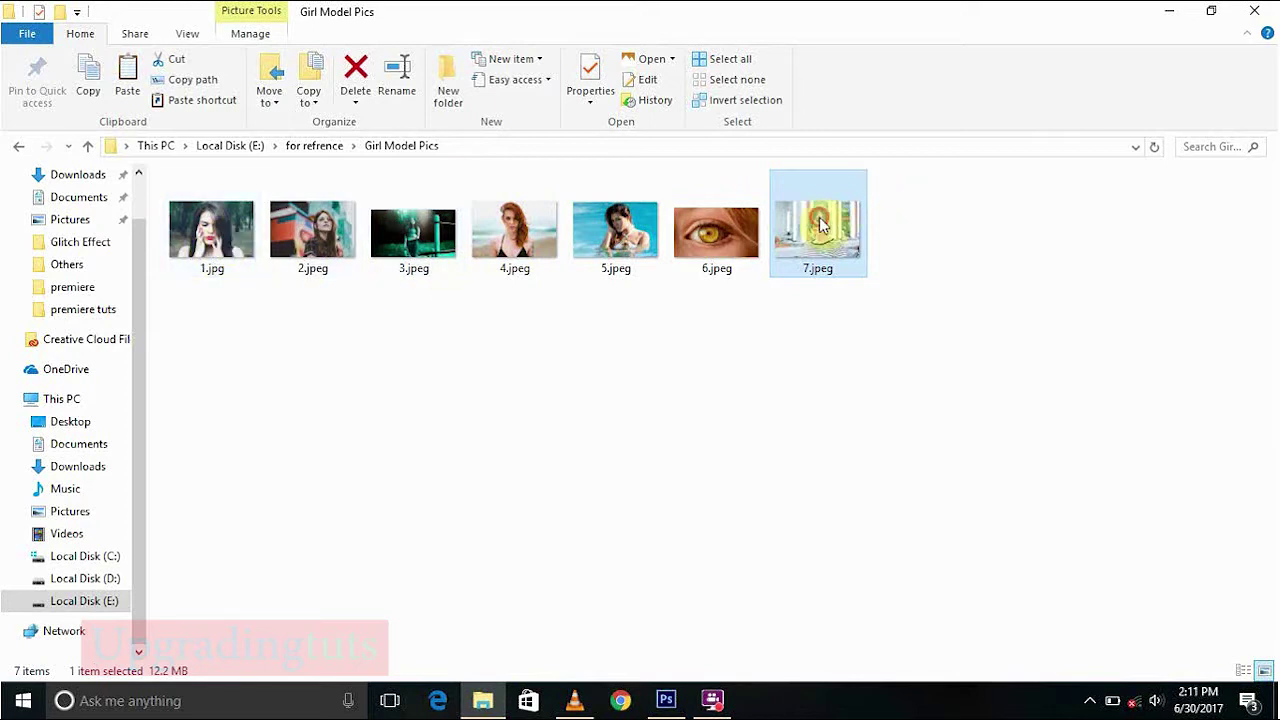
{"action": "left_click_drag", "start_coordinate": [818, 222], "coordinate": [543, 371]}
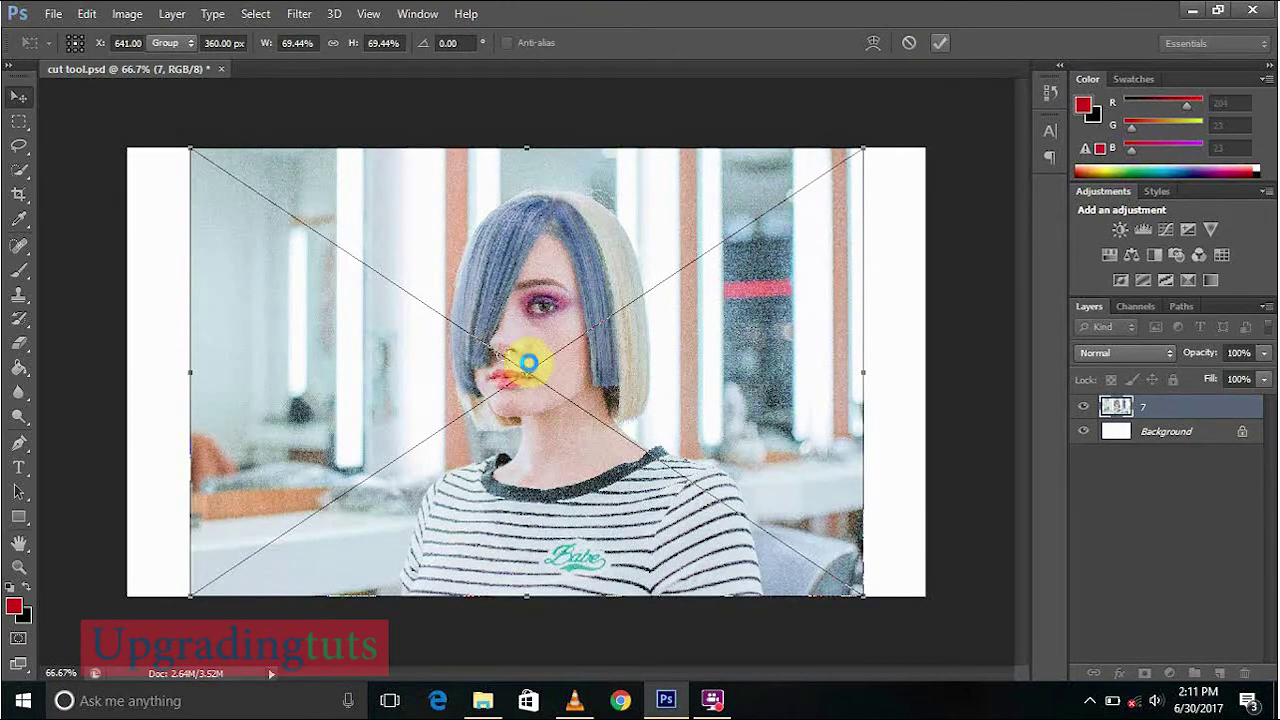
Step: Commit the placed 7.jpeg photo as layer 7 above the white background
{"action": "double_click", "coordinate": [528, 363]}
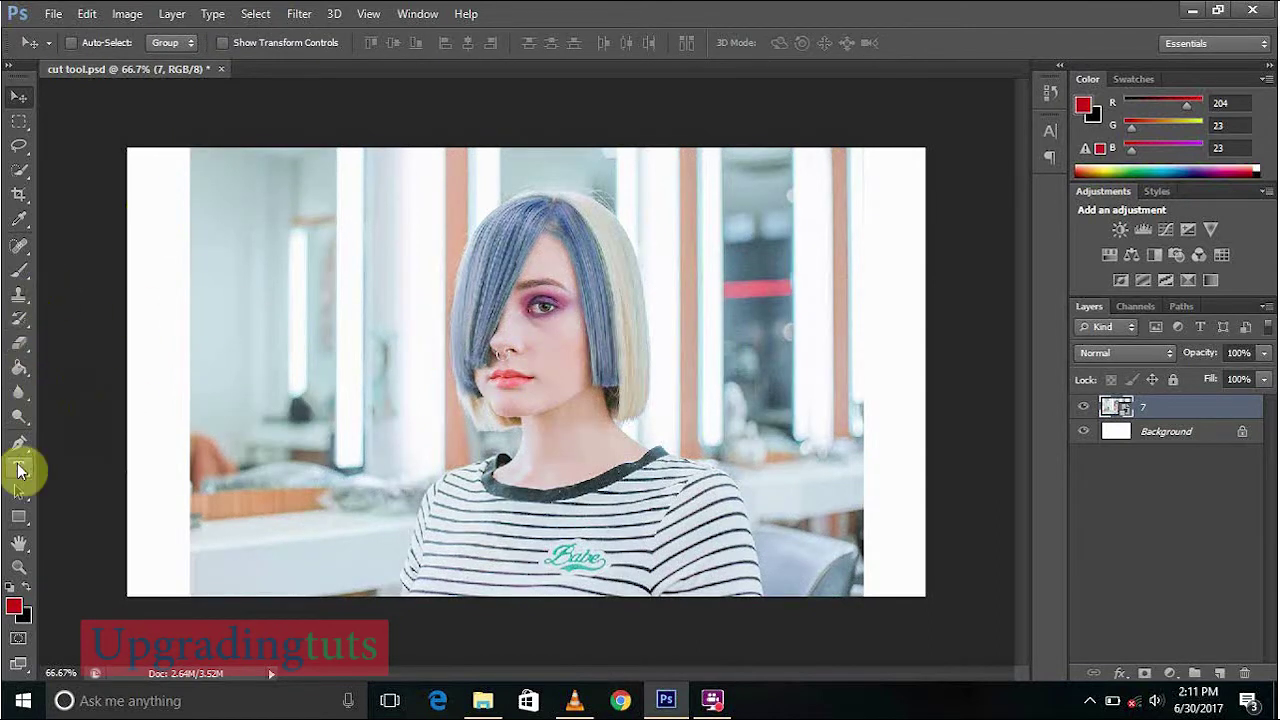
Step: Crop the canvas's left and right edges in to the photo, trimming the white strips
{"action": "left_click", "coordinate": [19, 194]}
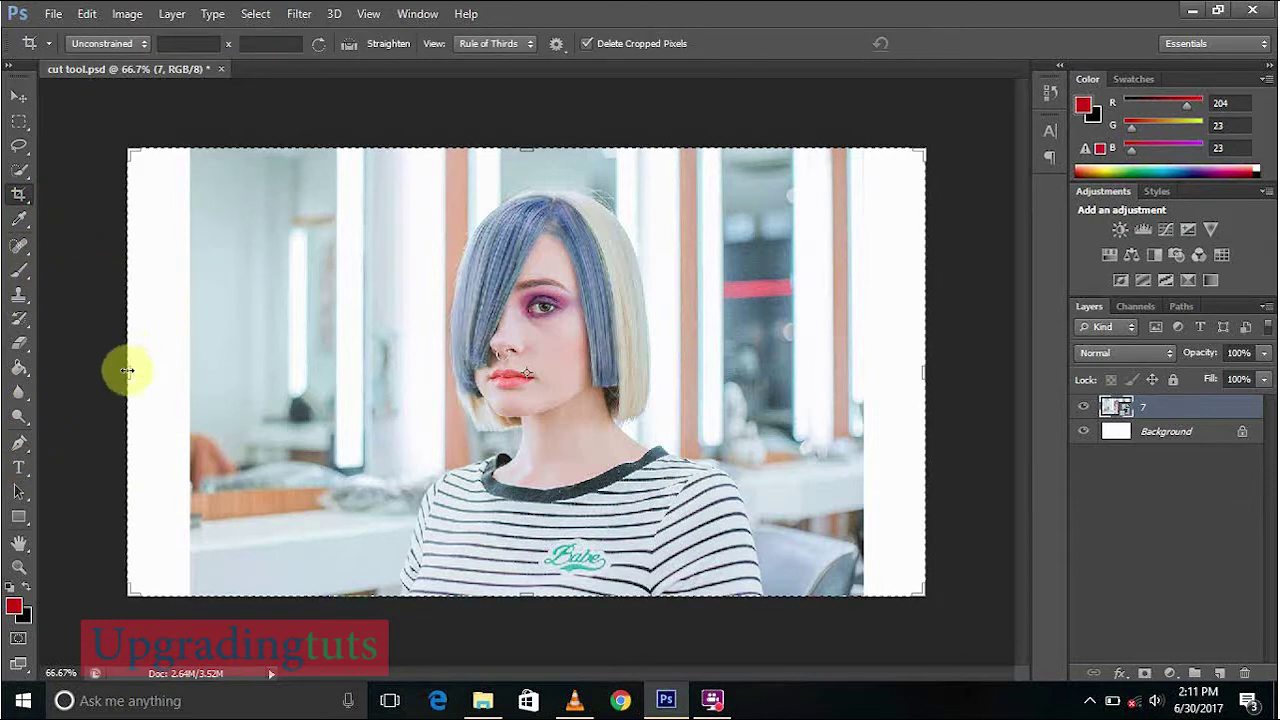
{"action": "left_click_drag", "start_coordinate": [127, 371], "coordinate": [160, 371]}
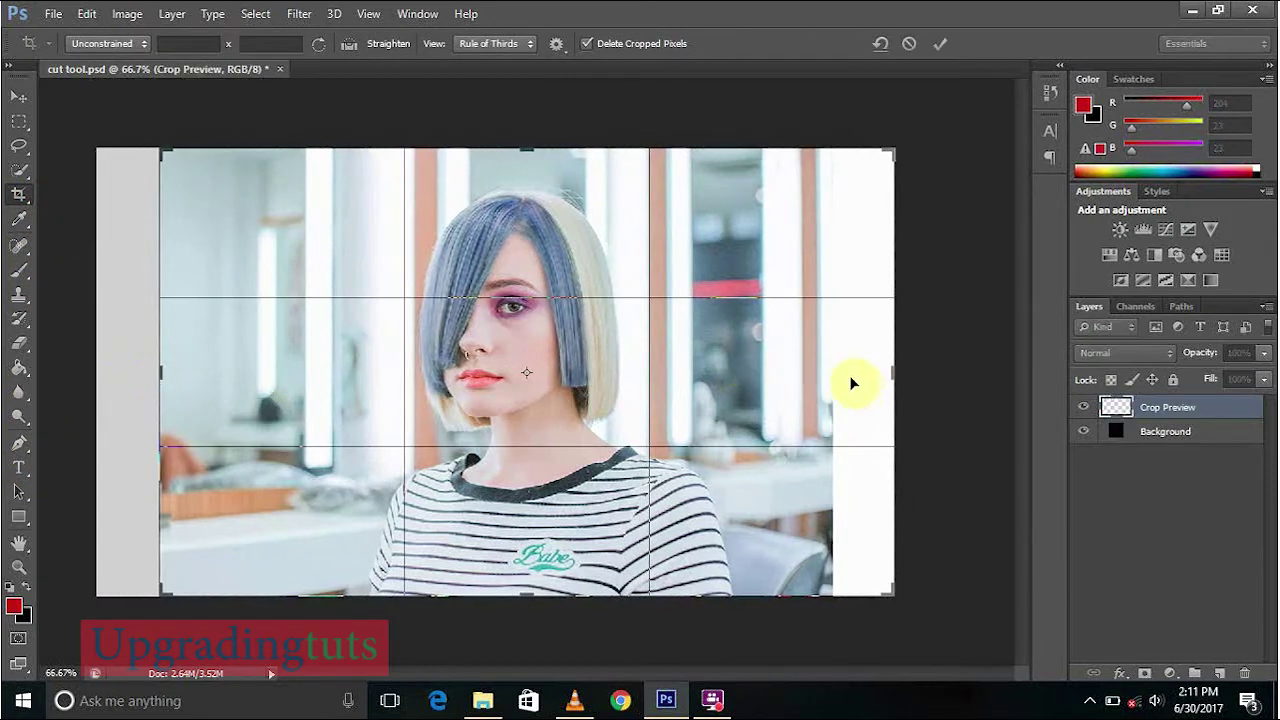
{"action": "left_click_drag", "start_coordinate": [894, 371], "coordinate": [861, 376]}
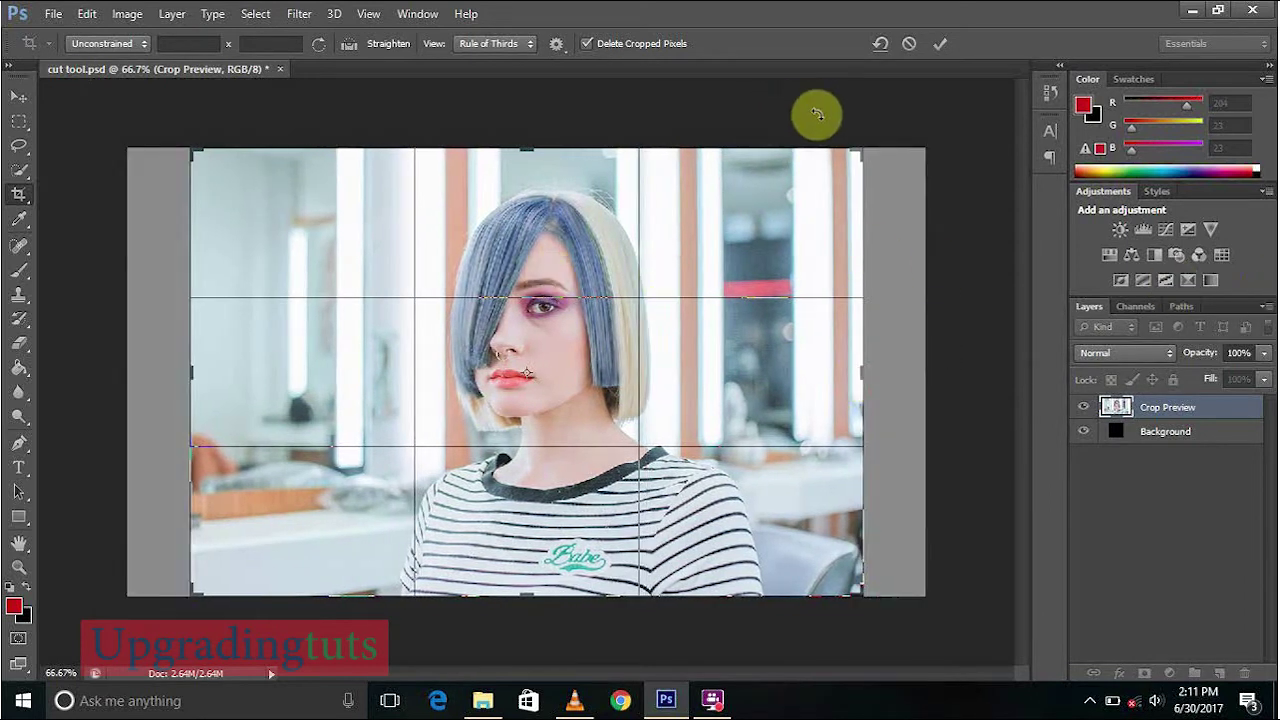
{"action": "double_click", "coordinate": [577, 363]}
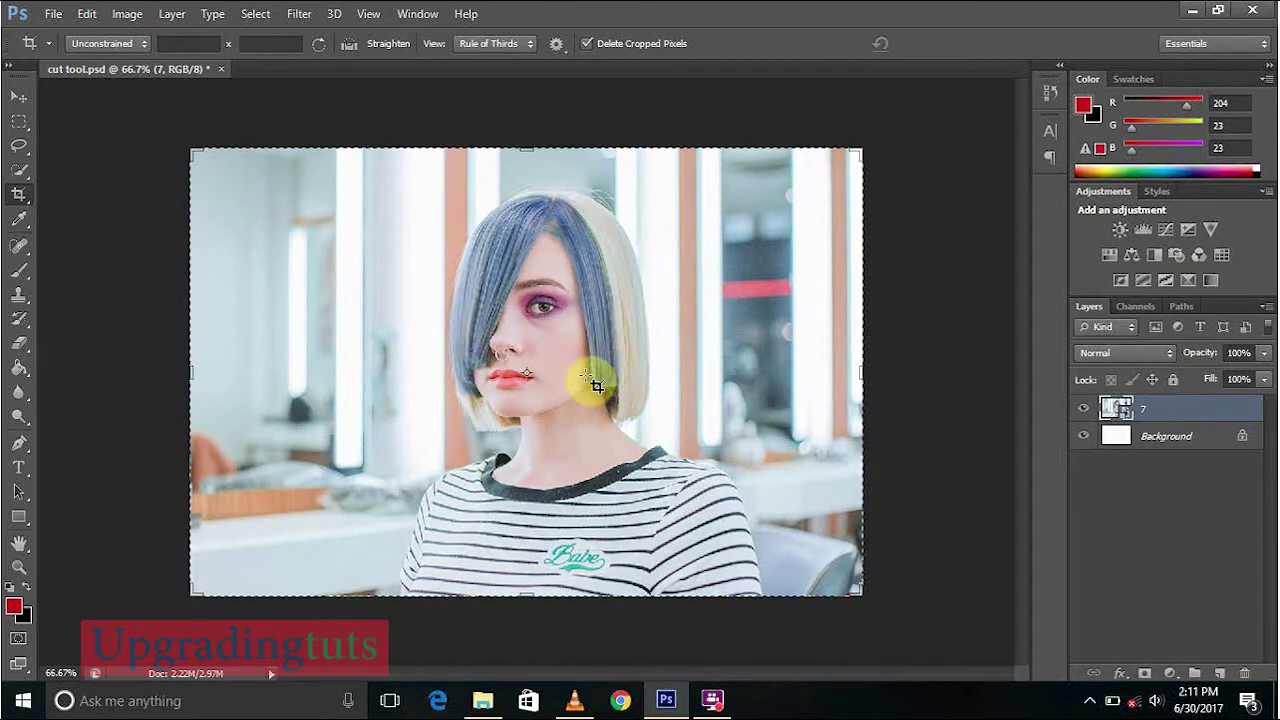
Step: Quick-select the girl's hair, face, neck and striped shirt with Auto-Enhance turned on
{"action": "left_click_drag", "start_coordinate": [22, 183], "coordinate": [52, 170]}
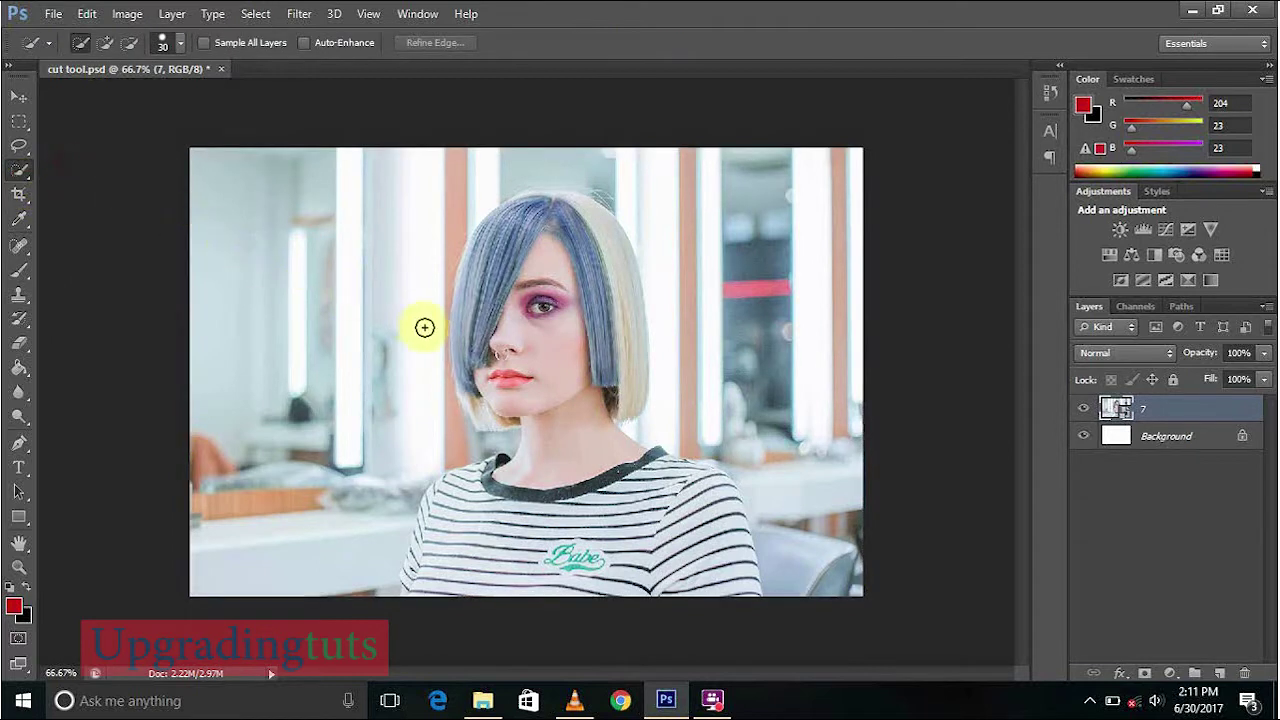
{"action": "scroll", "coordinate": [523, 309], "scroll_direction": "up", "scroll_amount": 3}
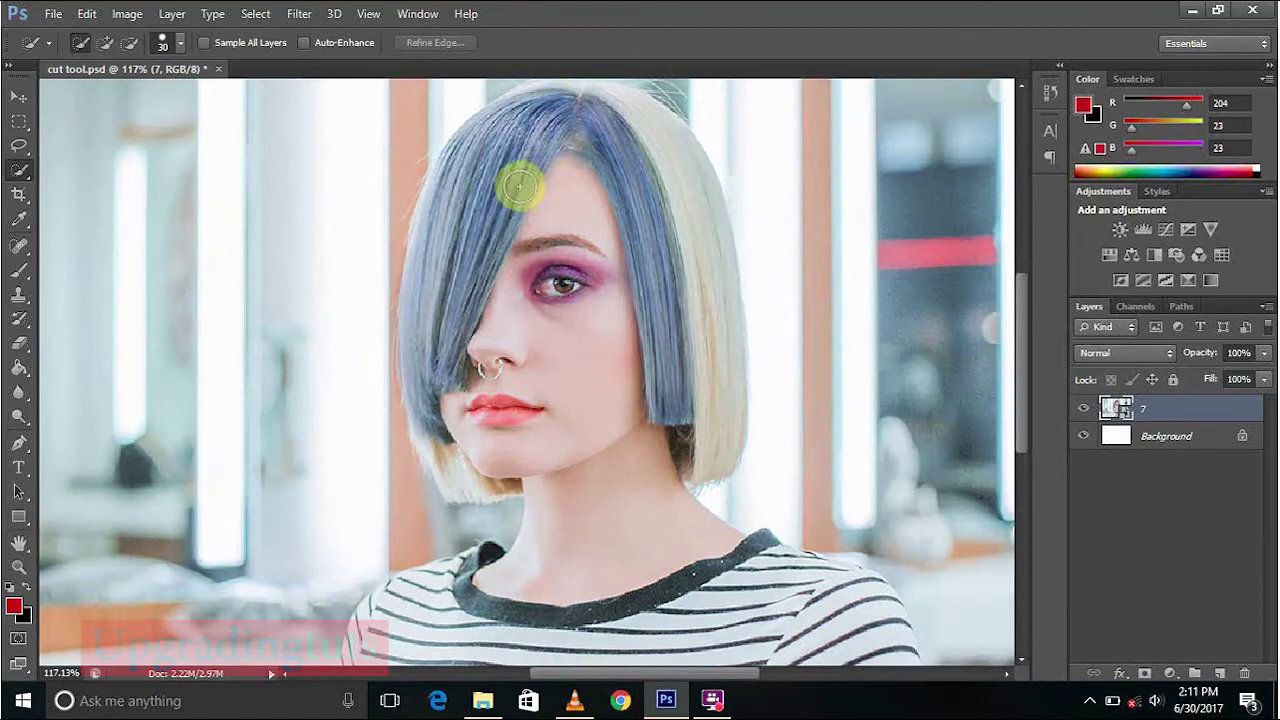
{"action": "mouse_move", "coordinate": [519, 185]}
{"action": "left_mouse_down"}
{"action": "mouse_move", "coordinate": [489, 325]}
{"action": "mouse_move", "coordinate": [517, 428]}
{"action": "mouse_move", "coordinate": [495, 230]}
{"action": "mouse_move", "coordinate": [481, 275]}
{"action": "left_mouse_up"}
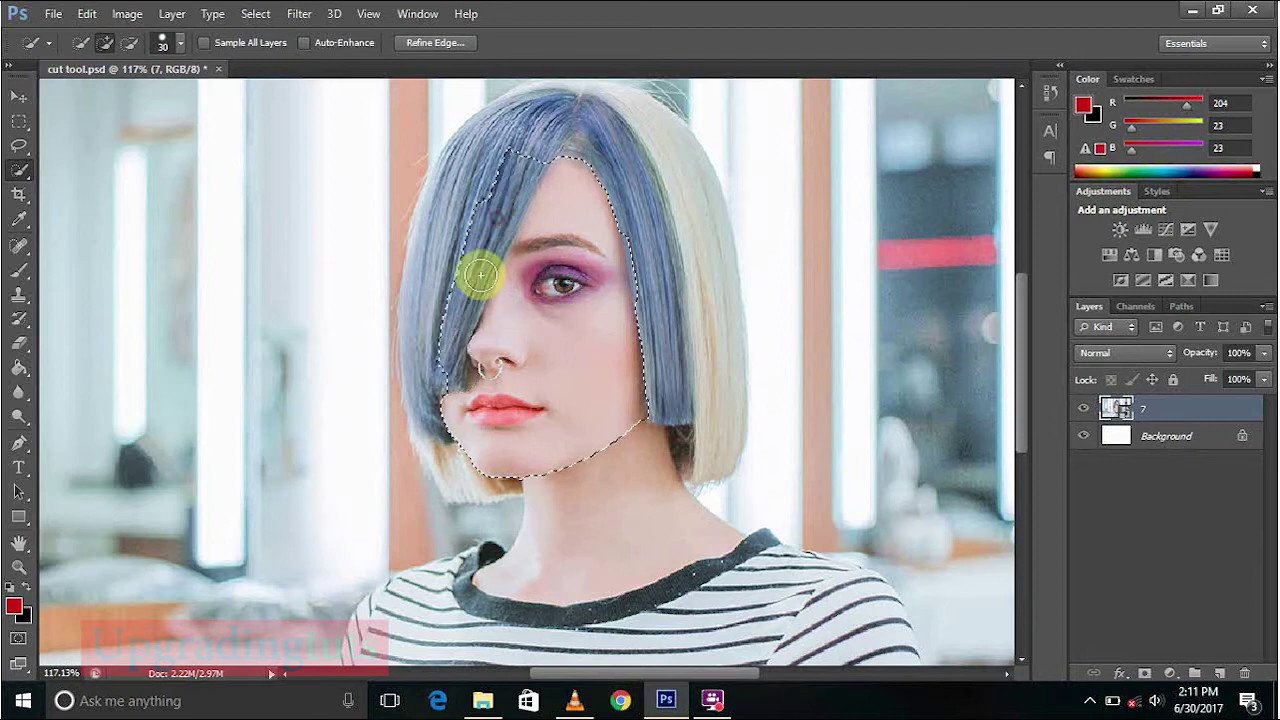
{"action": "left_click", "coordinate": [305, 42]}
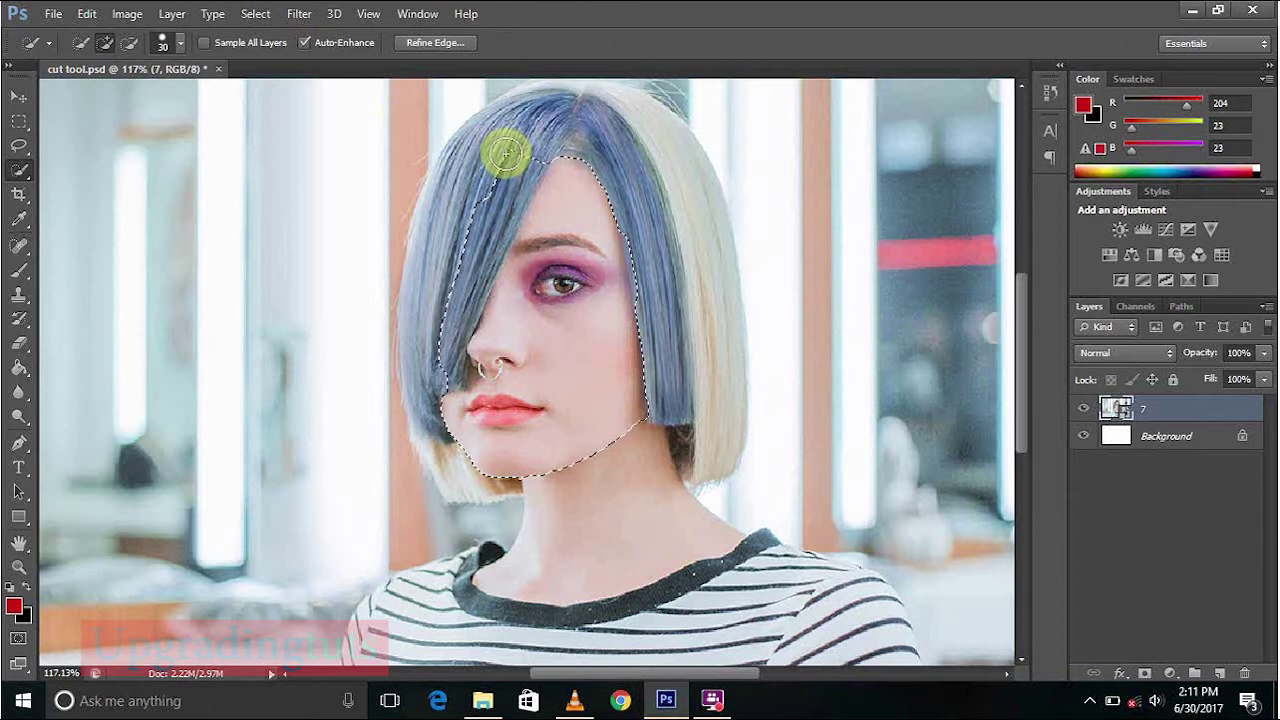
{"action": "left_click_drag", "start_coordinate": [506, 153], "coordinate": [497, 185]}
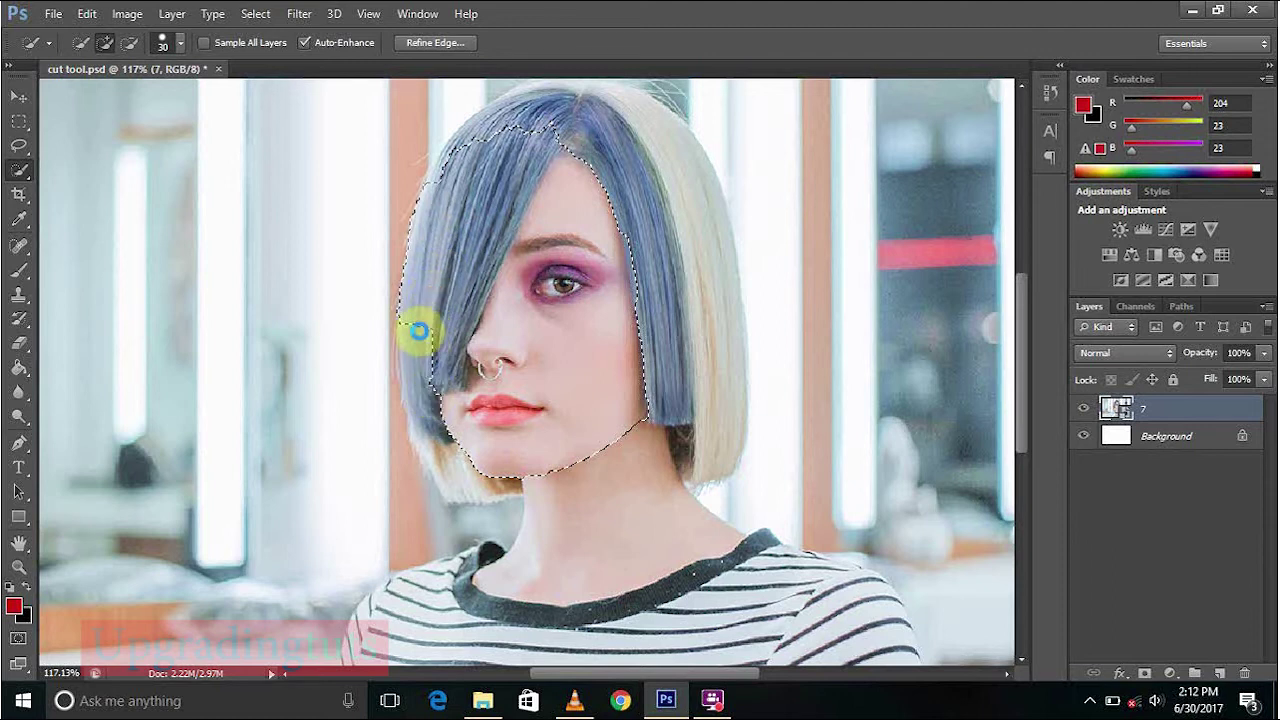
{"action": "scroll", "coordinate": [440, 316], "scroll_direction": "down", "scroll_amount": 3}
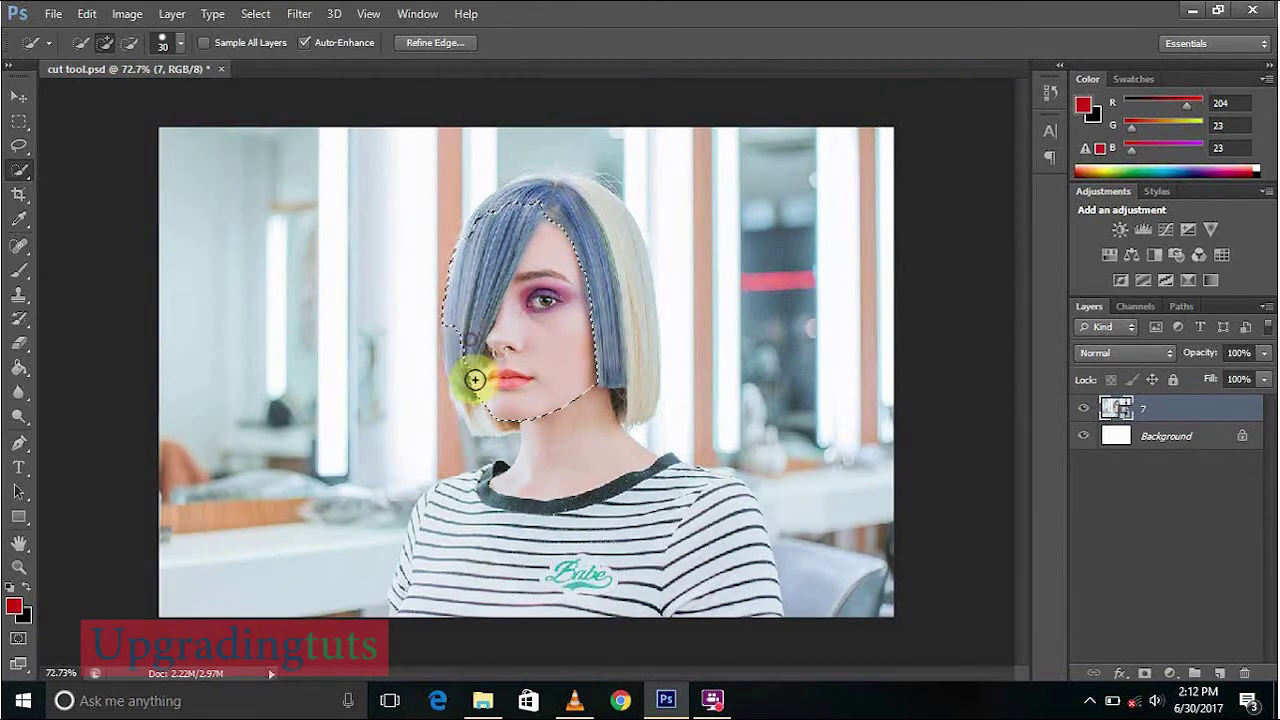
{"action": "mouse_move", "coordinate": [486, 413]}
{"action": "left_mouse_down"}
{"action": "mouse_move", "coordinate": [532, 415]}
{"action": "mouse_move", "coordinate": [539, 434]}
{"action": "mouse_move", "coordinate": [543, 397]}
{"action": "mouse_move", "coordinate": [578, 496]}
{"action": "mouse_move", "coordinate": [580, 568]}
{"action": "mouse_move", "coordinate": [574, 522]}
{"action": "mouse_move", "coordinate": [560, 595]}
{"action": "mouse_move", "coordinate": [598, 569]}
{"action": "mouse_move", "coordinate": [515, 551]}
{"action": "mouse_move", "coordinate": [433, 575]}
{"action": "mouse_move", "coordinate": [410, 608]}
{"action": "mouse_move", "coordinate": [413, 584]}
{"action": "mouse_move", "coordinate": [410, 597]}
{"action": "mouse_move", "coordinate": [689, 542]}
{"action": "mouse_move", "coordinate": [655, 585]}
{"action": "mouse_move", "coordinate": [656, 618]}
{"action": "mouse_move", "coordinate": [602, 548]}
{"action": "mouse_move", "coordinate": [680, 537]}
{"action": "mouse_move", "coordinate": [741, 571]}
{"action": "mouse_move", "coordinate": [727, 499]}
{"action": "mouse_move", "coordinate": [627, 470]}
{"action": "mouse_move", "coordinate": [657, 485]}
{"action": "left_mouse_up"}
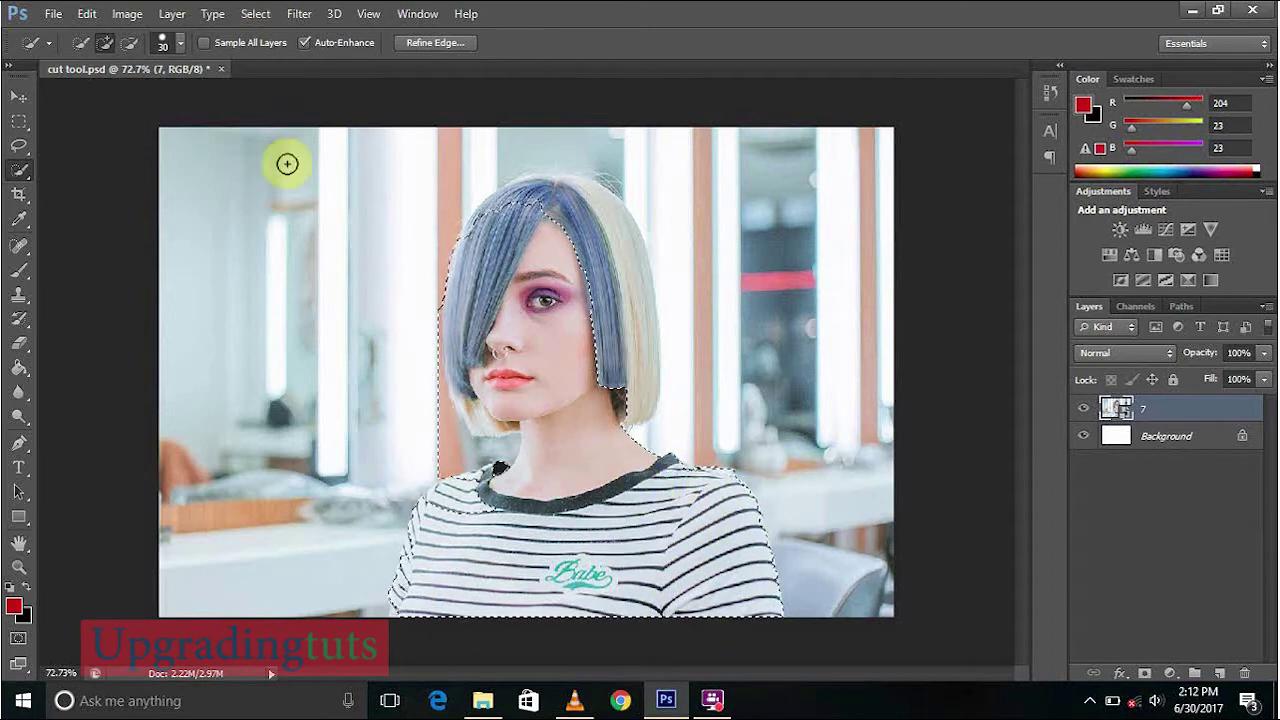
Step: Shrink the selection brush and zoom in closely on the shirt's shoulder edge
{"action": "scroll", "coordinate": [409, 594], "scroll_direction": "up", "scroll_amount": 5}
{"action": "scroll", "coordinate": [413, 578], "scroll_direction": "up", "scroll_amount": 2}
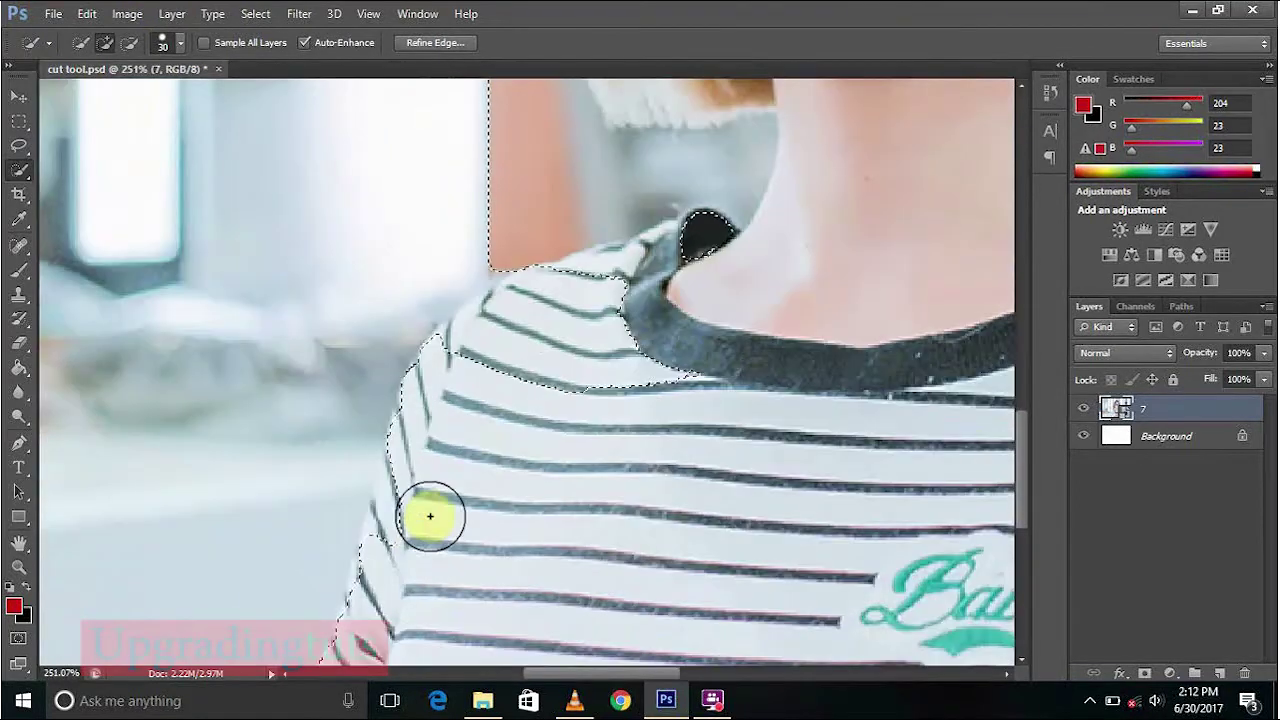
{"action": "scroll", "coordinate": [469, 482], "scroll_direction": "down", "scroll_amount": 6}
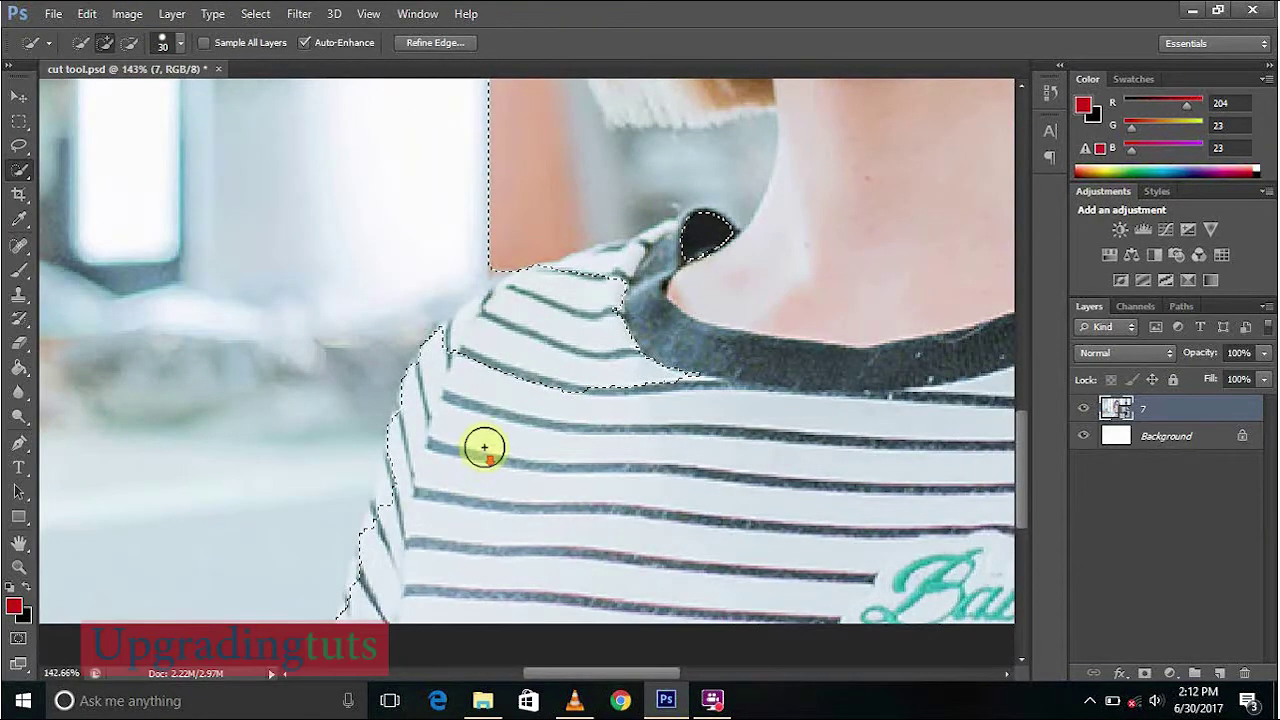
{"action": "scroll", "coordinate": [447, 644], "scroll_direction": "up", "scroll_amount": 4}
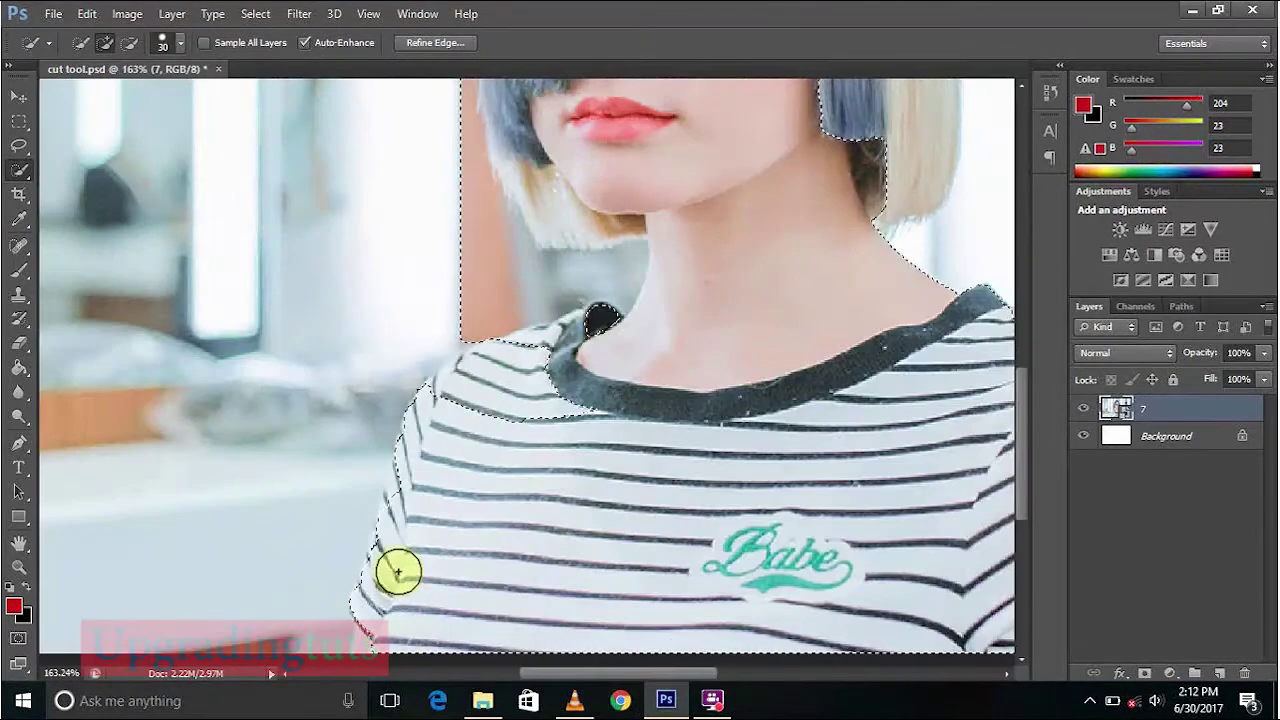
{"action": "scroll", "coordinate": [409, 591], "scroll_direction": "up", "scroll_amount": 2}
{"action": "scroll", "coordinate": [407, 595], "scroll_direction": "up", "scroll_amount": 2}
{"action": "key", "text": "bracketleft"}
{"action": "key", "text": "bracketleft"}
{"action": "key", "text": "bracketleft"}
{"action": "key", "text": "bracketleft"}
{"action": "key", "text": "bracketleft"}
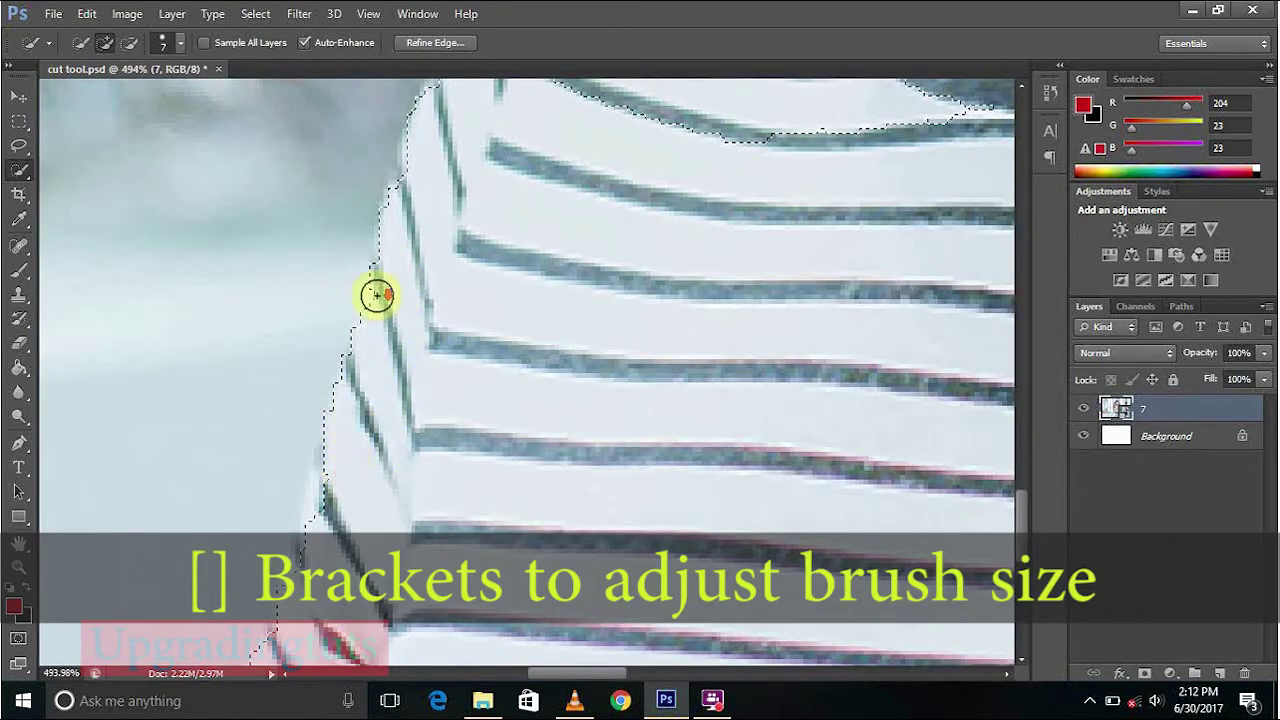
{"action": "scroll", "coordinate": [369, 329], "scroll_direction": "down", "scroll_amount": 3}
{"action": "scroll", "coordinate": [357, 506], "scroll_direction": "up", "scroll_amount": 2}
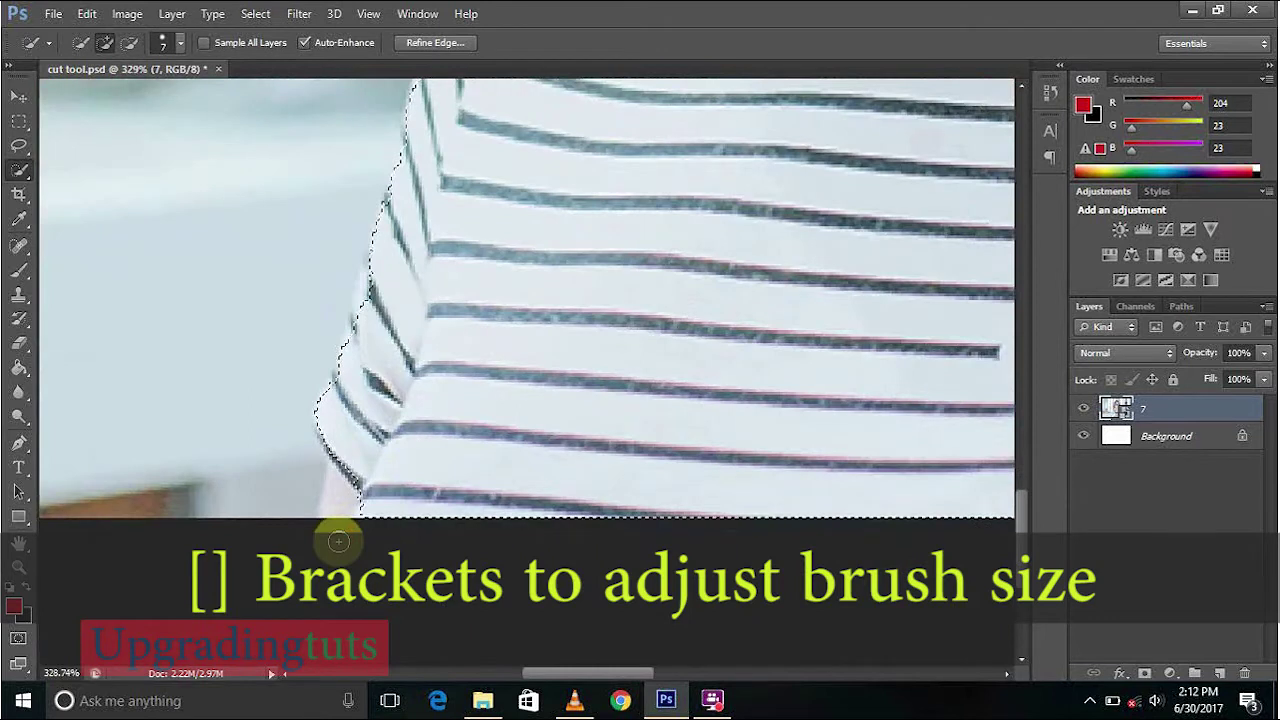
{"action": "scroll", "coordinate": [387, 351], "scroll_direction": "down", "scroll_amount": 1}
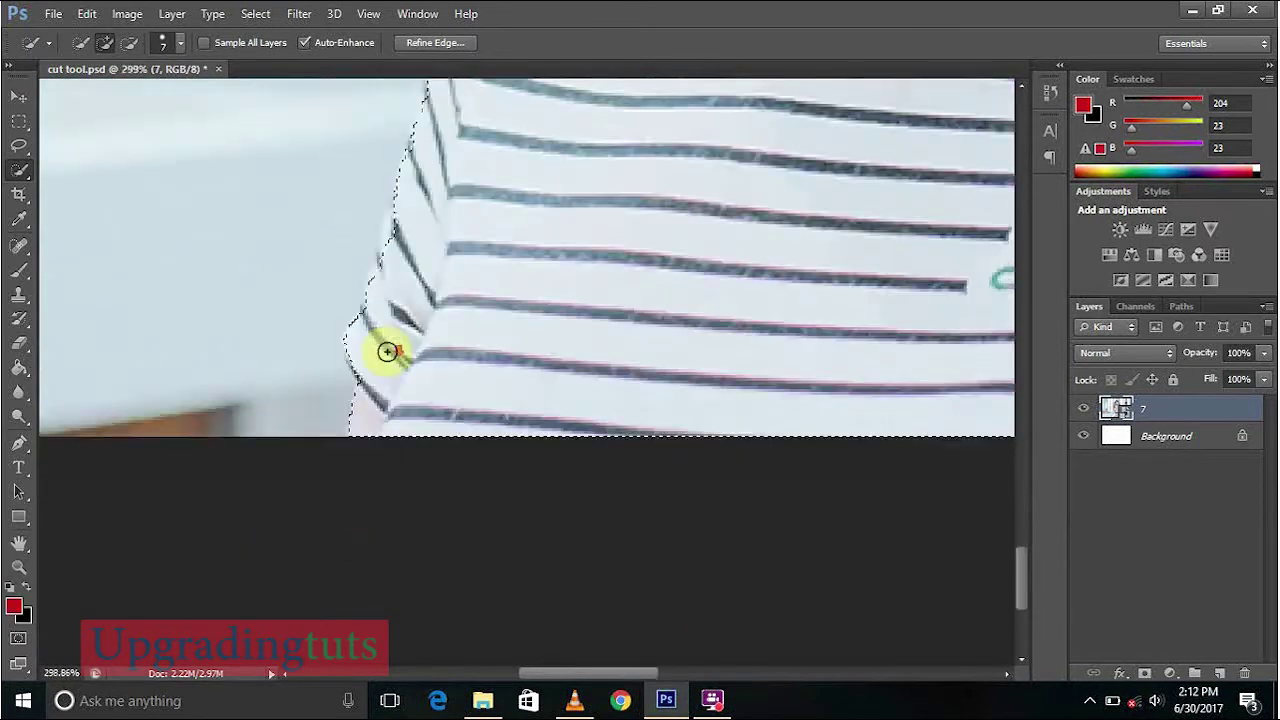
{"action": "scroll", "coordinate": [387, 351], "scroll_direction": "down", "scroll_amount": 3}
{"action": "scroll", "coordinate": [394, 297], "scroll_direction": "up", "scroll_amount": 4}
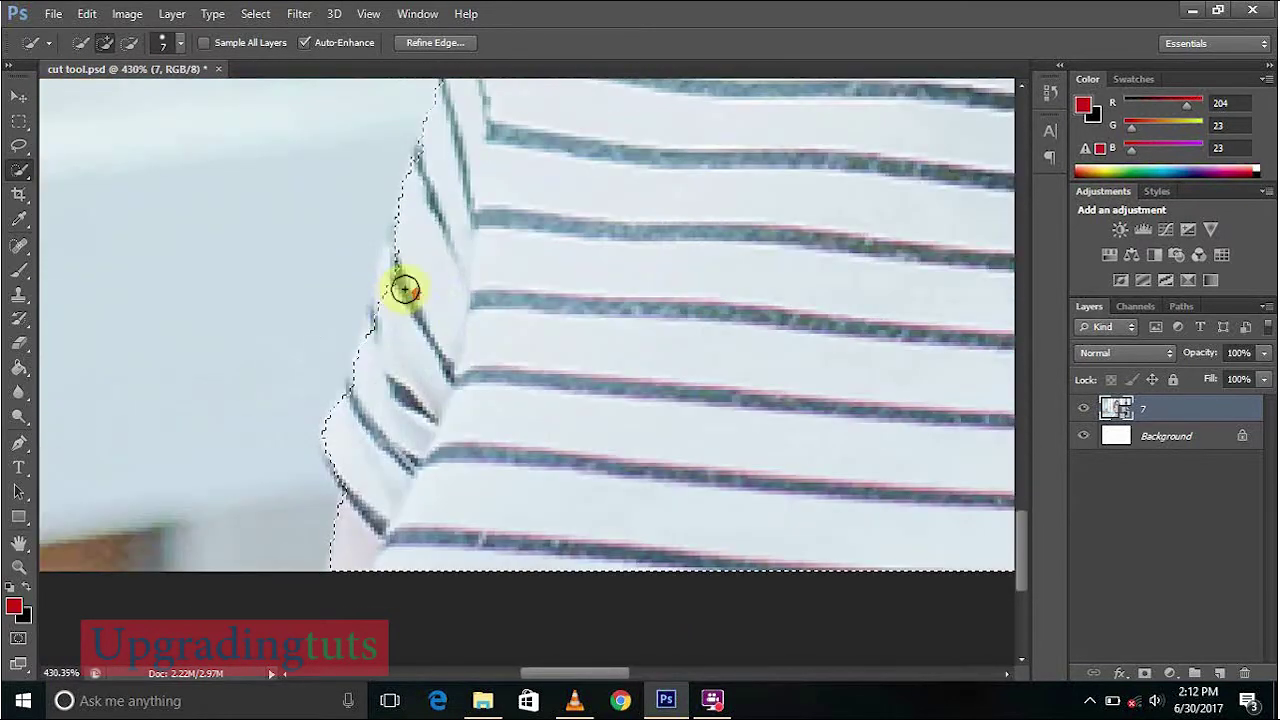
{"action": "scroll", "coordinate": [404, 290], "scroll_direction": "down", "scroll_amount": 1}
{"action": "scroll", "coordinate": [411, 251], "scroll_direction": "up", "scroll_amount": 3}
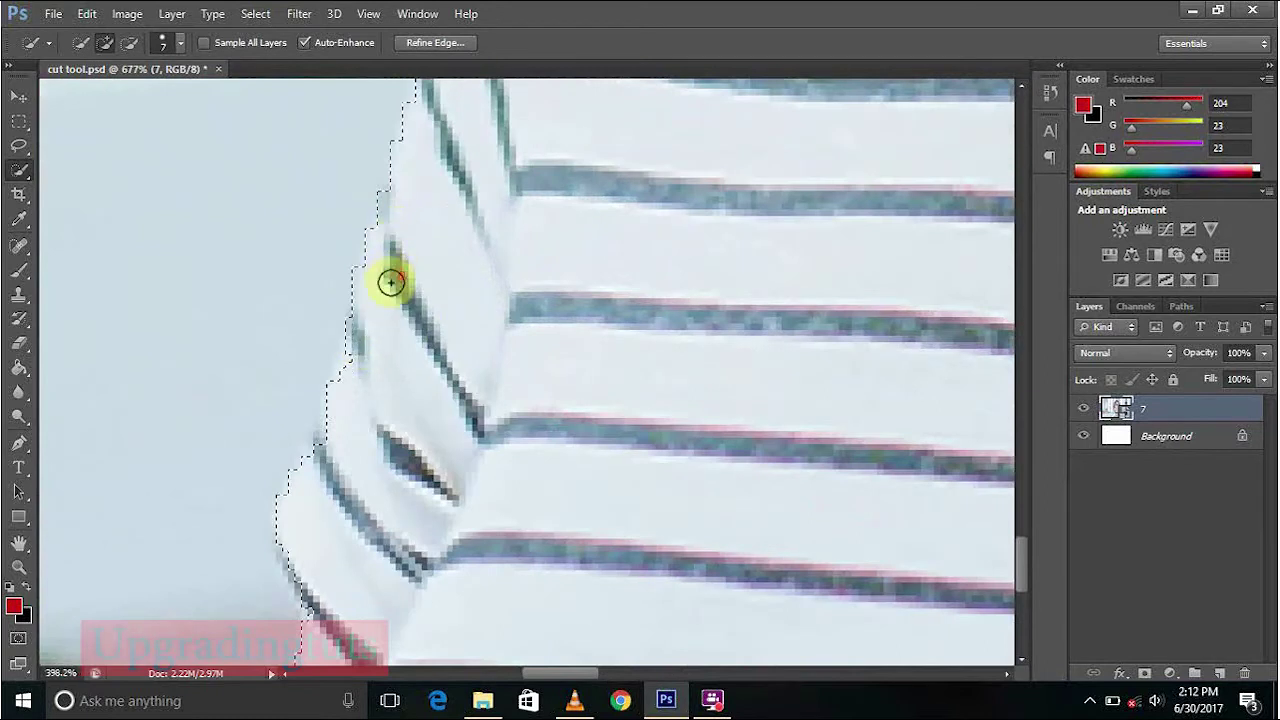
{"action": "scroll", "coordinate": [390, 282], "scroll_direction": "down", "scroll_amount": 10}
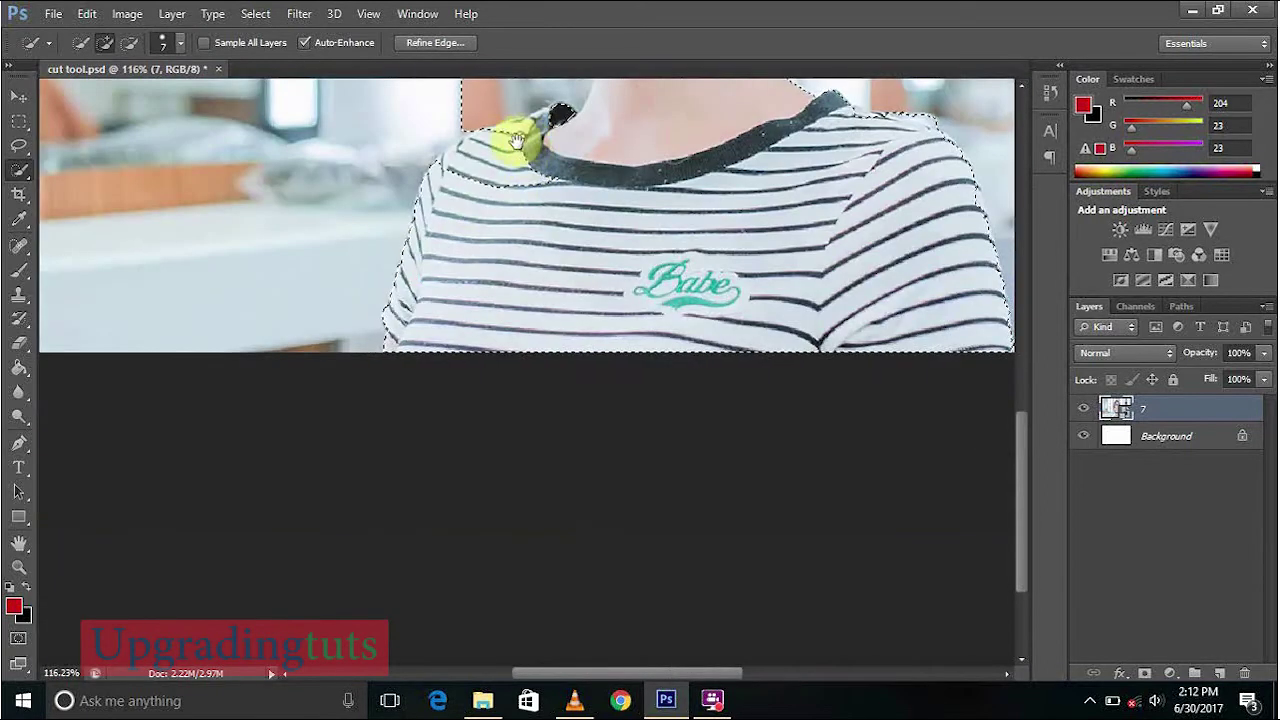
{"action": "scroll", "coordinate": [506, 246], "scroll_direction": "up", "scroll_amount": 4}
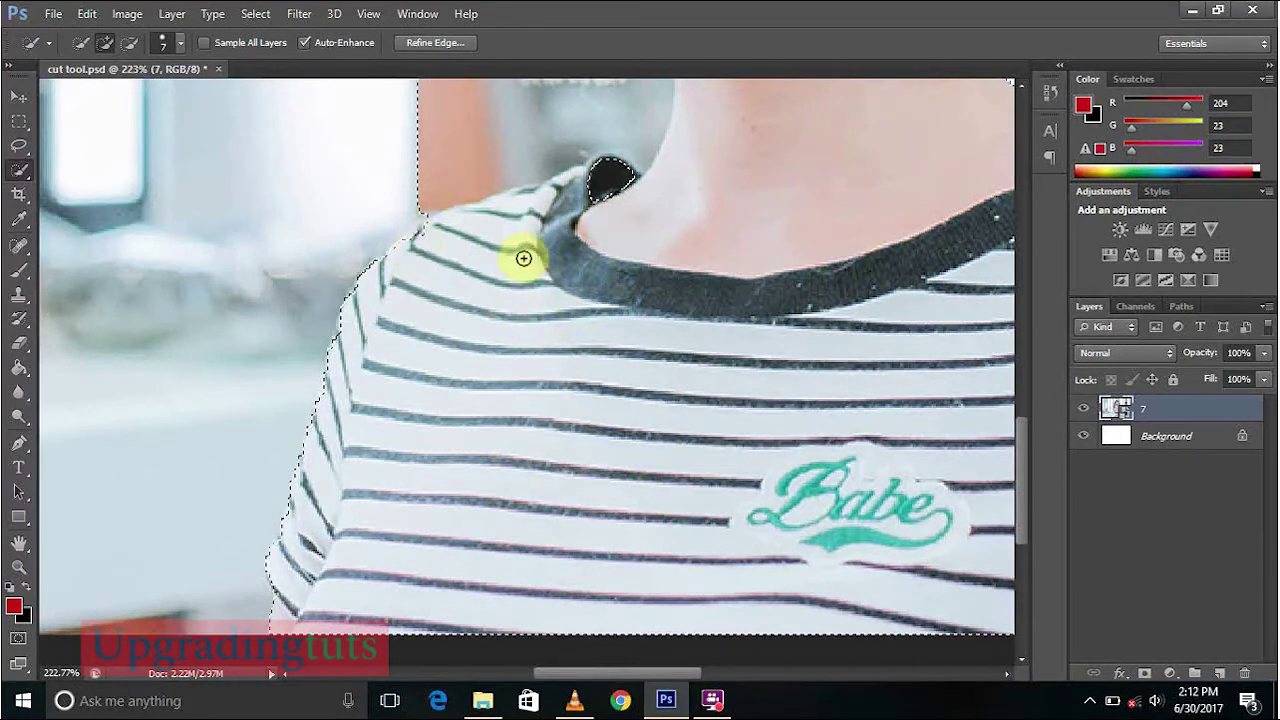
{"action": "scroll", "coordinate": [583, 200], "scroll_direction": "down", "scroll_amount": 4}
{"action": "scroll", "coordinate": [525, 206], "scroll_direction": "up", "scroll_amount": 7}
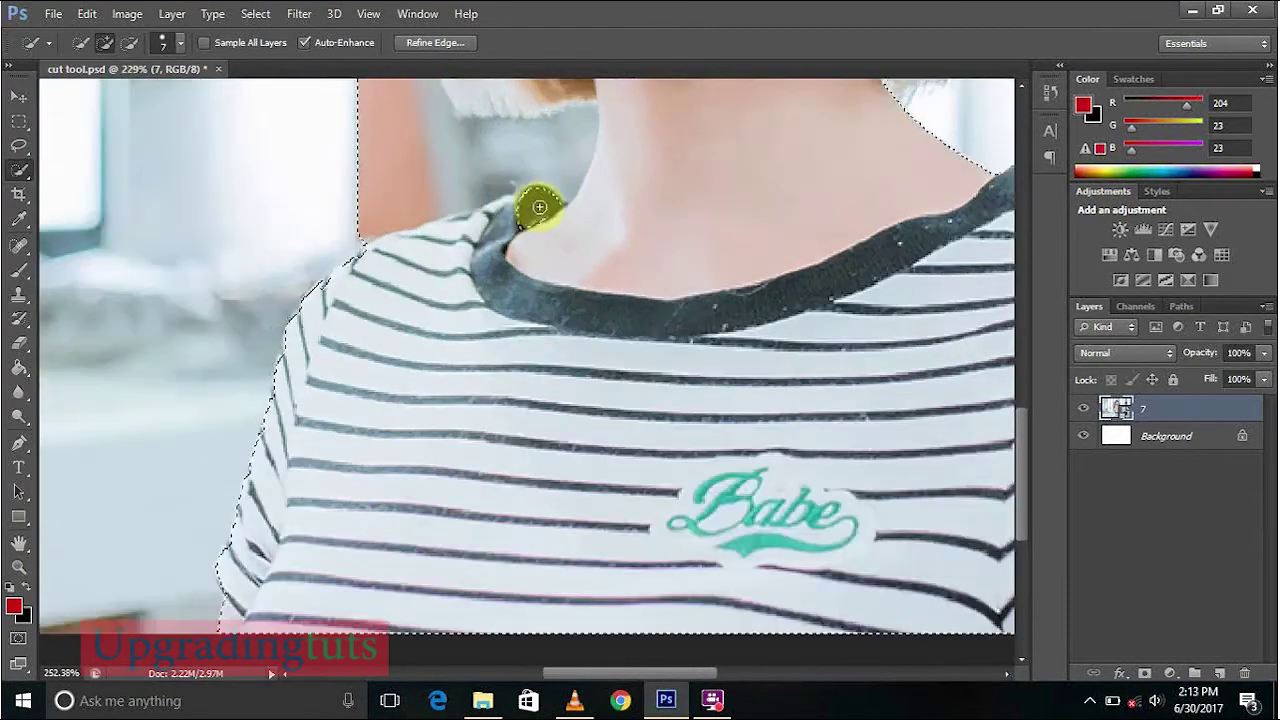
{"action": "scroll", "coordinate": [537, 208], "scroll_direction": "down", "scroll_amount": 2}
{"action": "scroll", "coordinate": [543, 206], "scroll_direction": "down", "scroll_amount": 4}
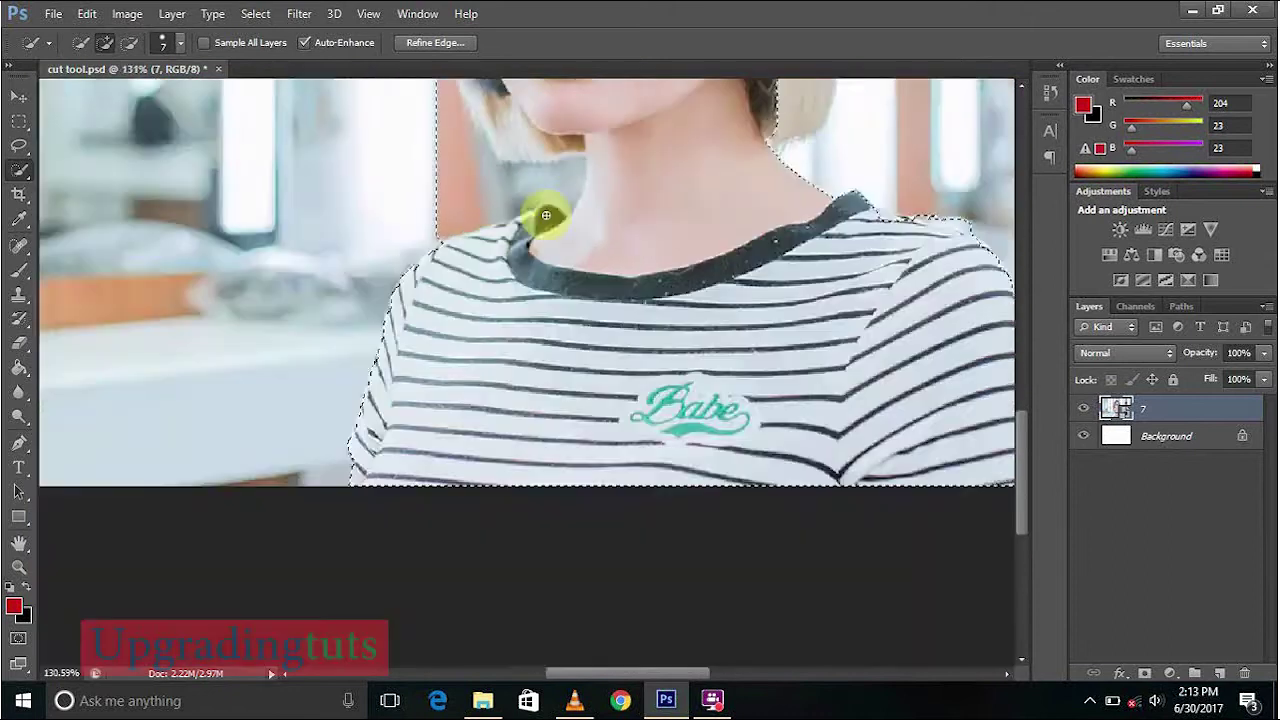
{"action": "scroll", "coordinate": [857, 234], "scroll_direction": "up", "scroll_amount": 6}
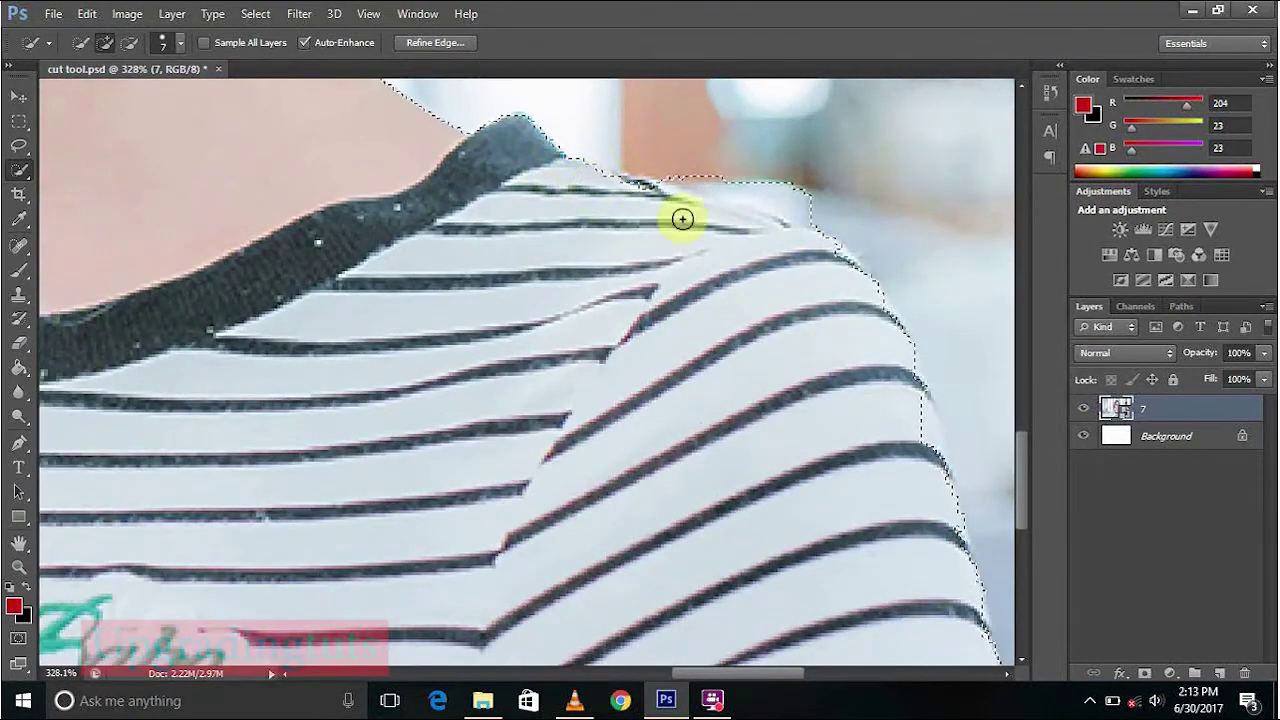
Step: Subtract the background dip and leftover bump at the shoulder from the selection
{"action": "left_click_drag", "start_coordinate": [792, 140], "coordinate": [816, 206]}
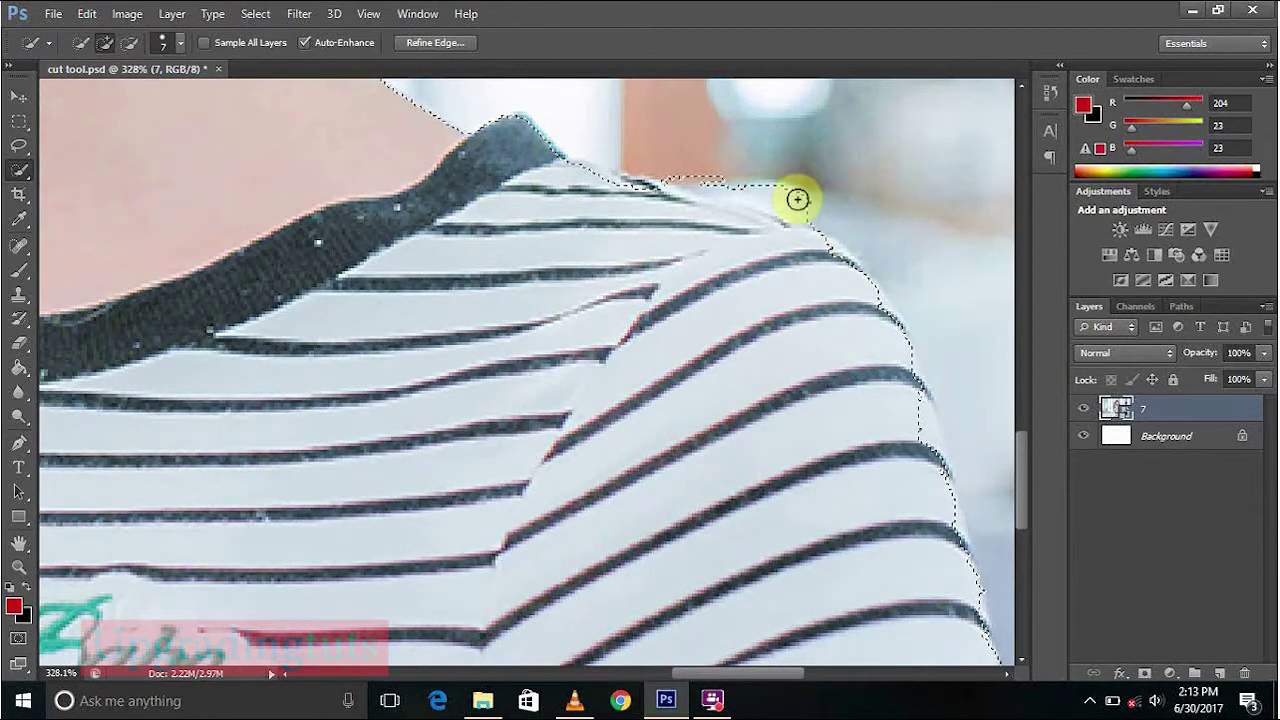
{"action": "left_click", "coordinate": [131, 45]}
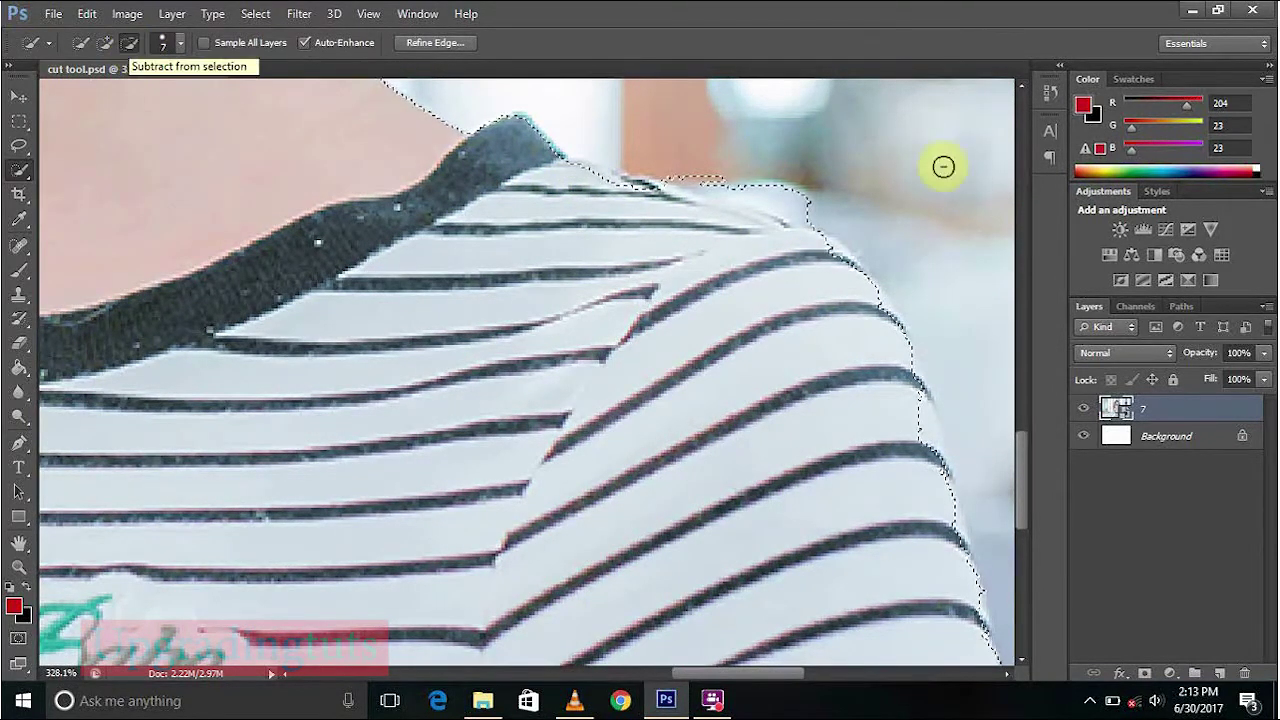
{"action": "scroll", "coordinate": [771, 181], "scroll_direction": "up", "scroll_amount": 3}
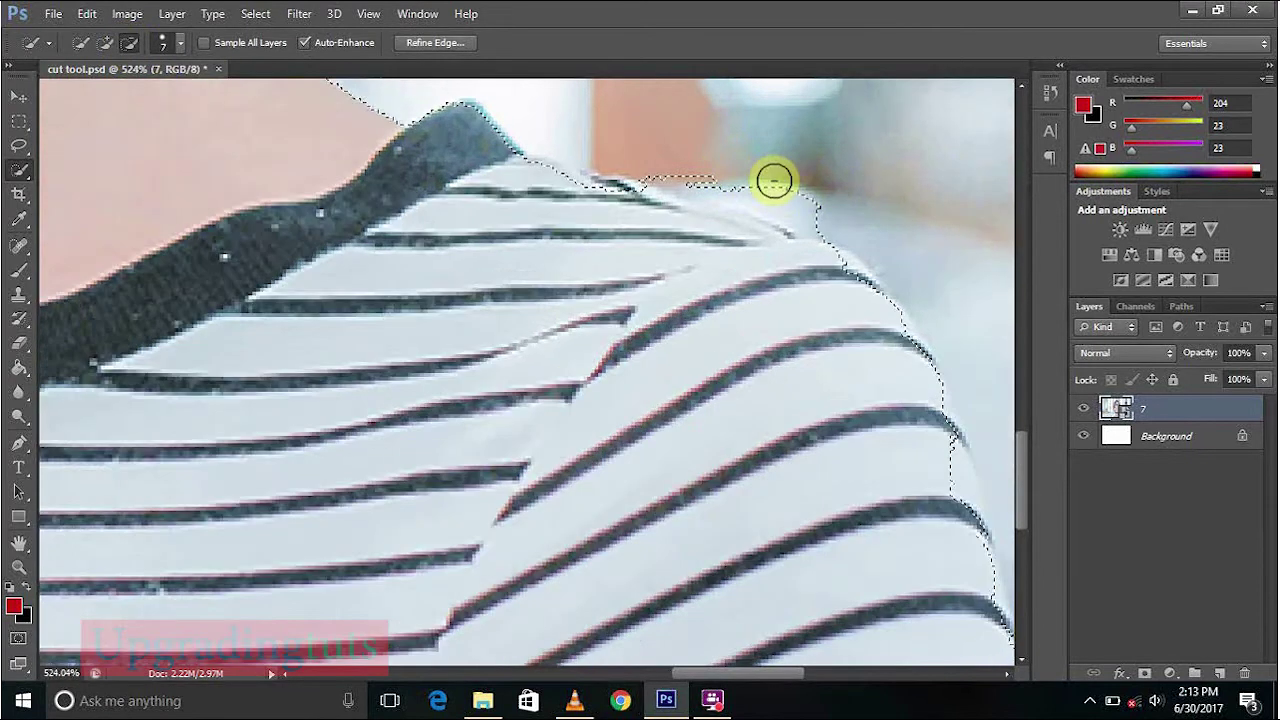
{"action": "left_click_drag", "start_coordinate": [769, 175], "coordinate": [769, 194]}
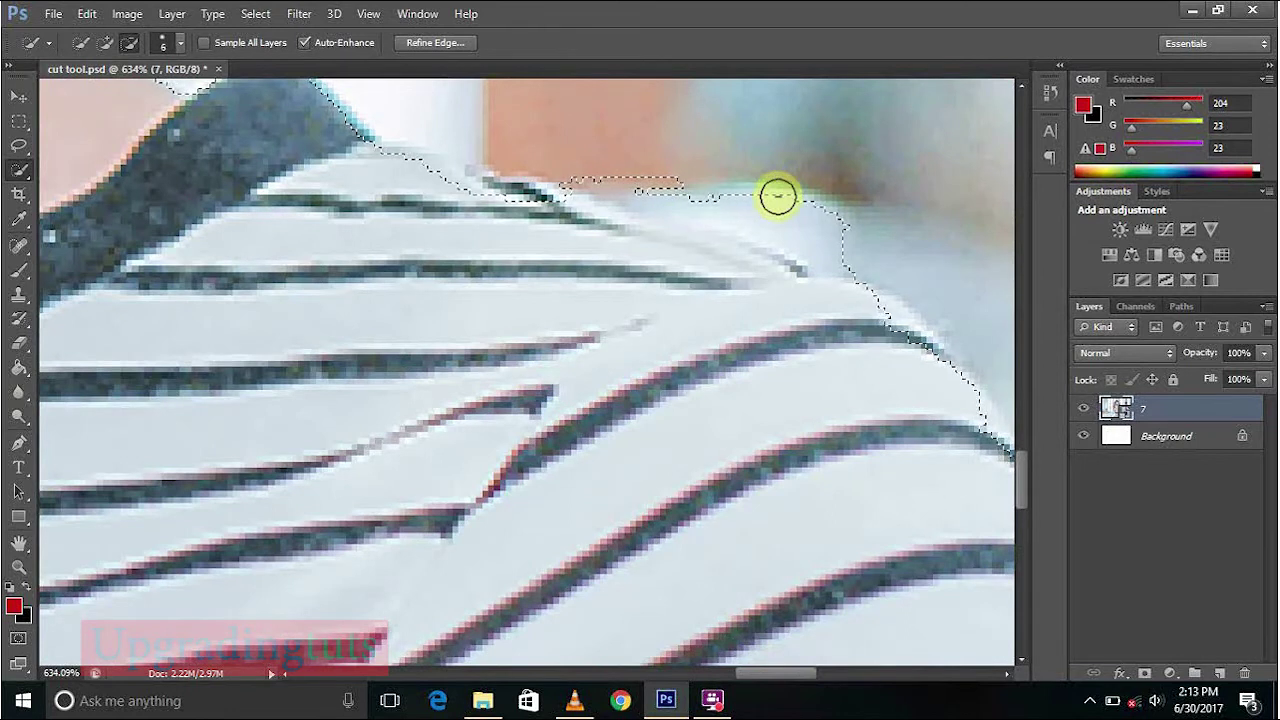
{"action": "scroll", "coordinate": [777, 198], "scroll_direction": "up", "scroll_amount": 2}
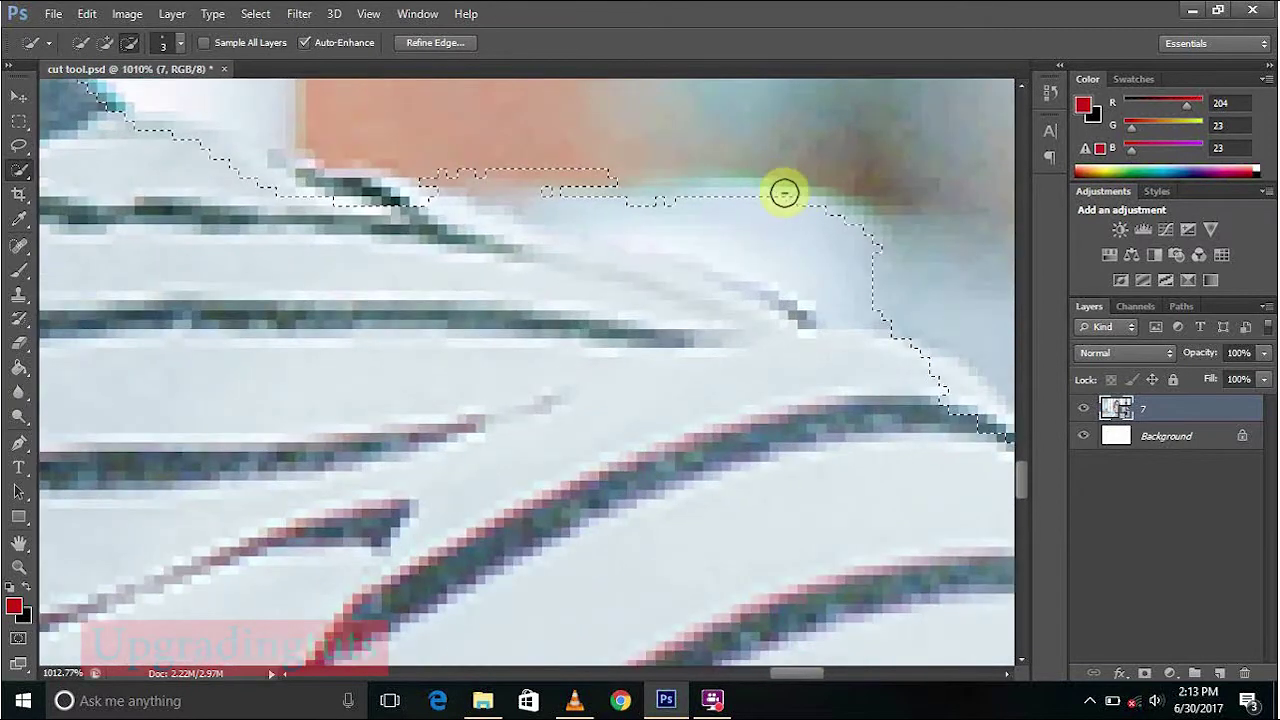
{"action": "key", "text": "bracketleft"}
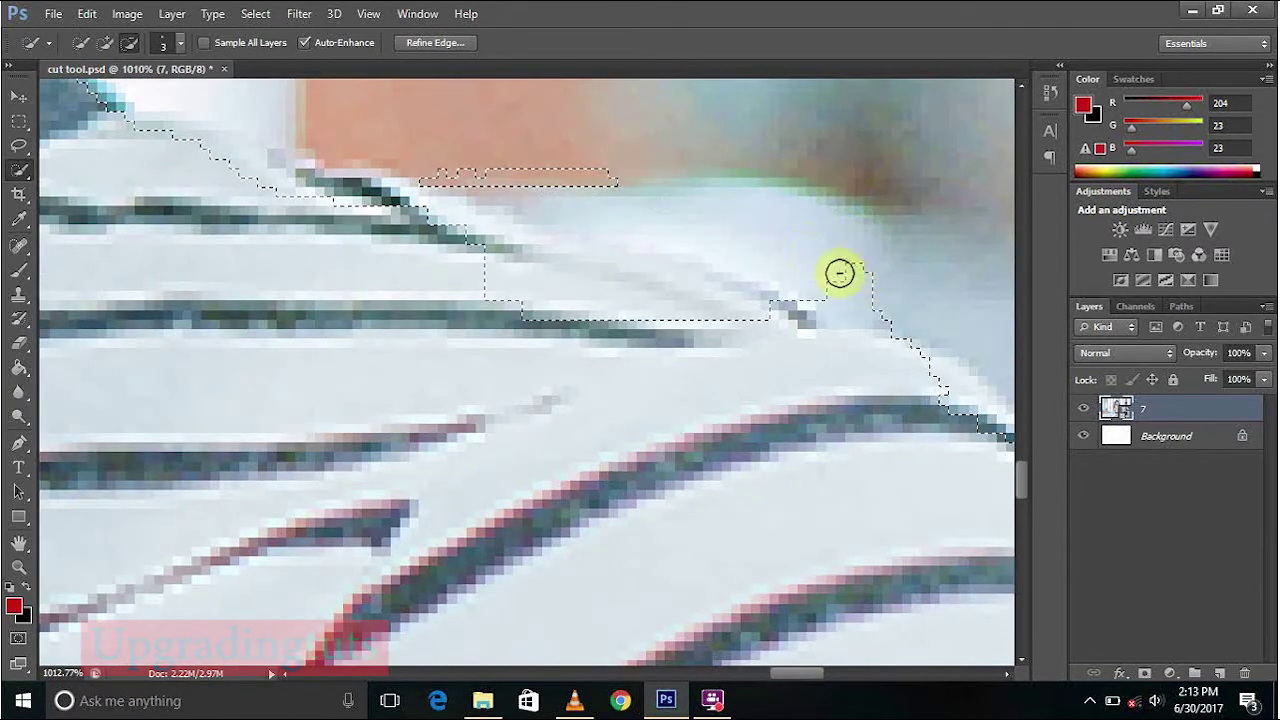
{"action": "mouse_move", "coordinate": [571, 186]}
{"action": "left_mouse_down"}
{"action": "mouse_move", "coordinate": [505, 149]}
{"action": "mouse_move", "coordinate": [615, 183]}
{"action": "mouse_move", "coordinate": [469, 177]}
{"action": "left_mouse_up"}
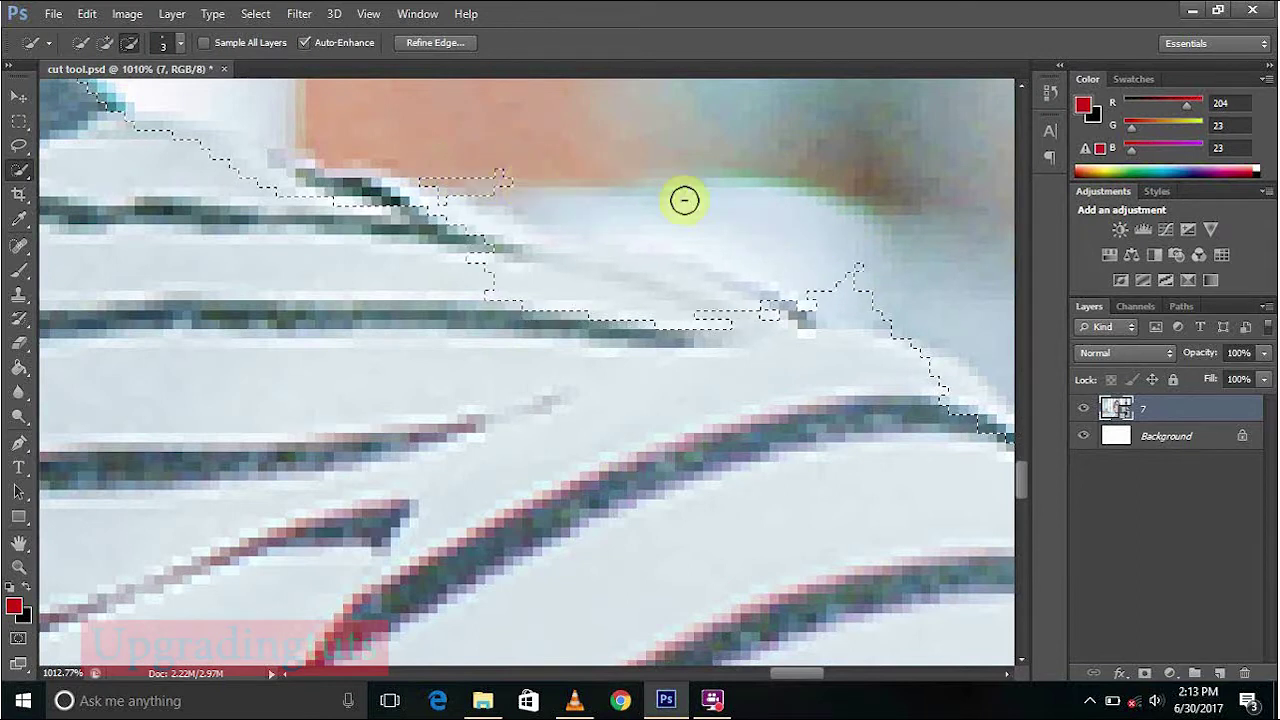
Step: Clean up the selection around the background behind the girl's neck
{"action": "scroll", "coordinate": [684, 200], "scroll_direction": "down", "scroll_amount": 3}
{"action": "scroll", "coordinate": [700, 263], "scroll_direction": "up", "scroll_amount": 2}
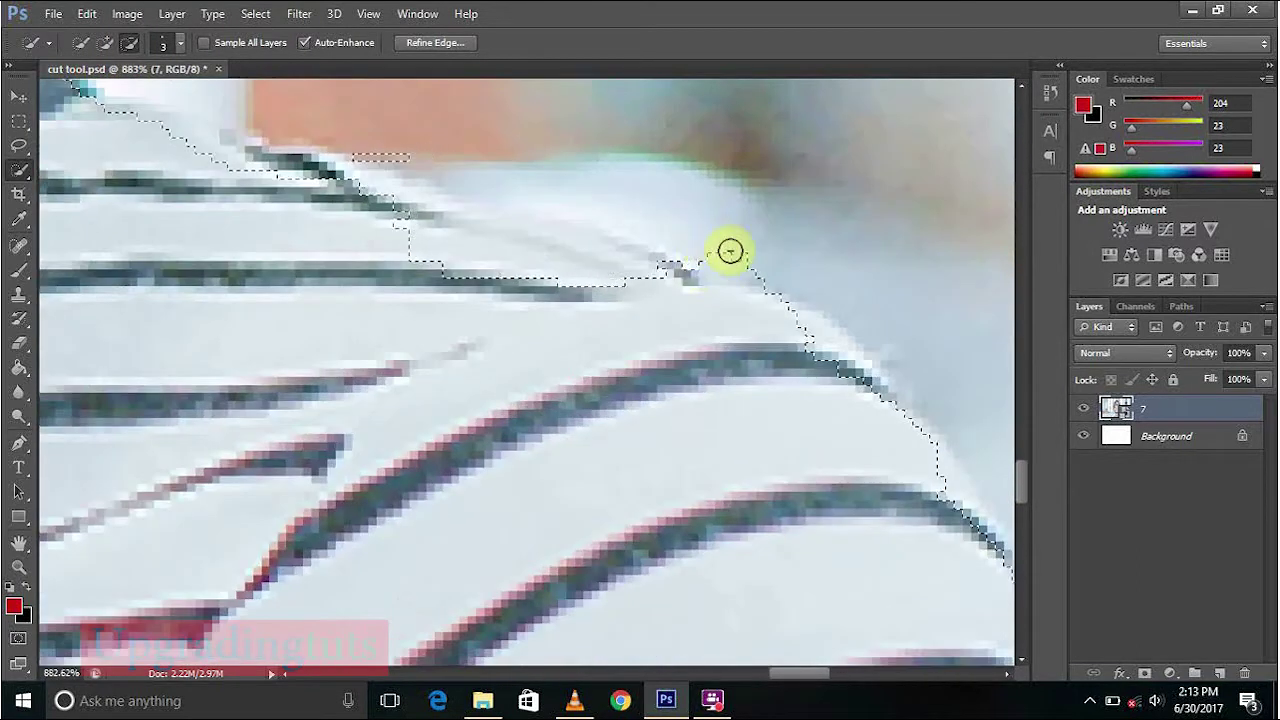
{"action": "scroll", "coordinate": [830, 300], "scroll_direction": "down", "scroll_amount": 6}
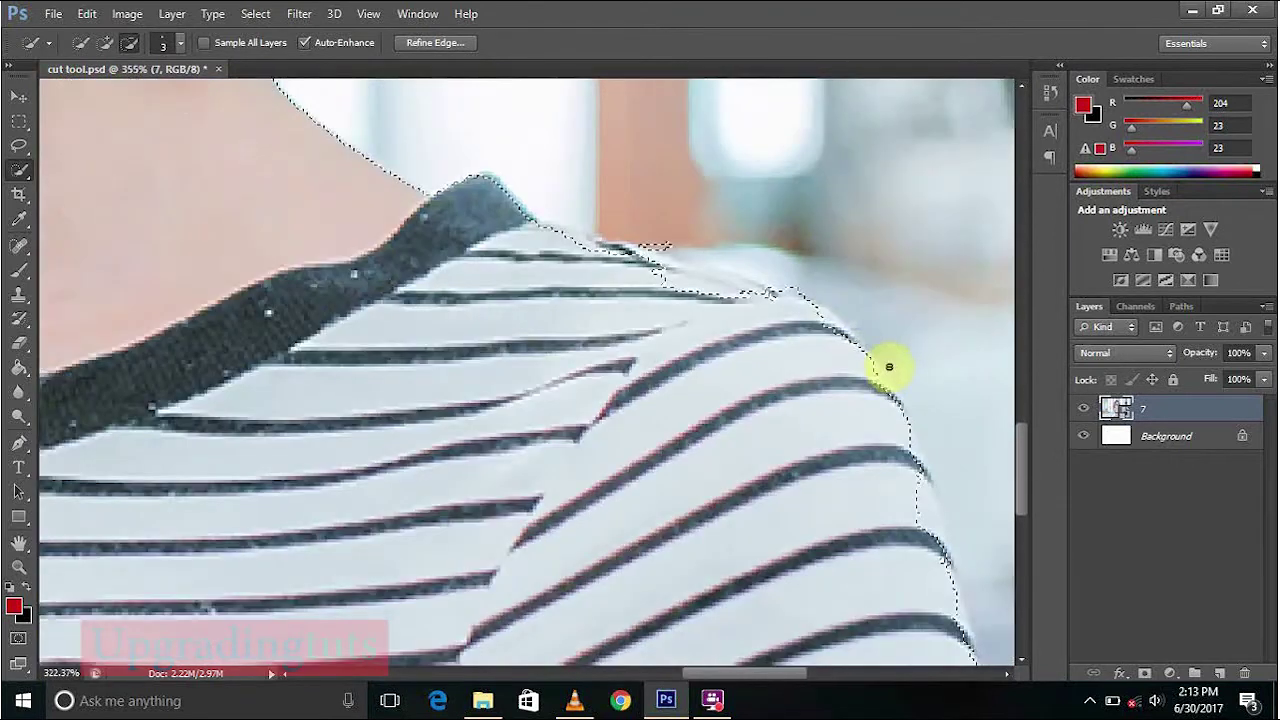
{"action": "scroll", "coordinate": [892, 484], "scroll_direction": "down", "scroll_amount": 2}
{"action": "scroll", "coordinate": [986, 571], "scroll_direction": "up", "scroll_amount": 3}
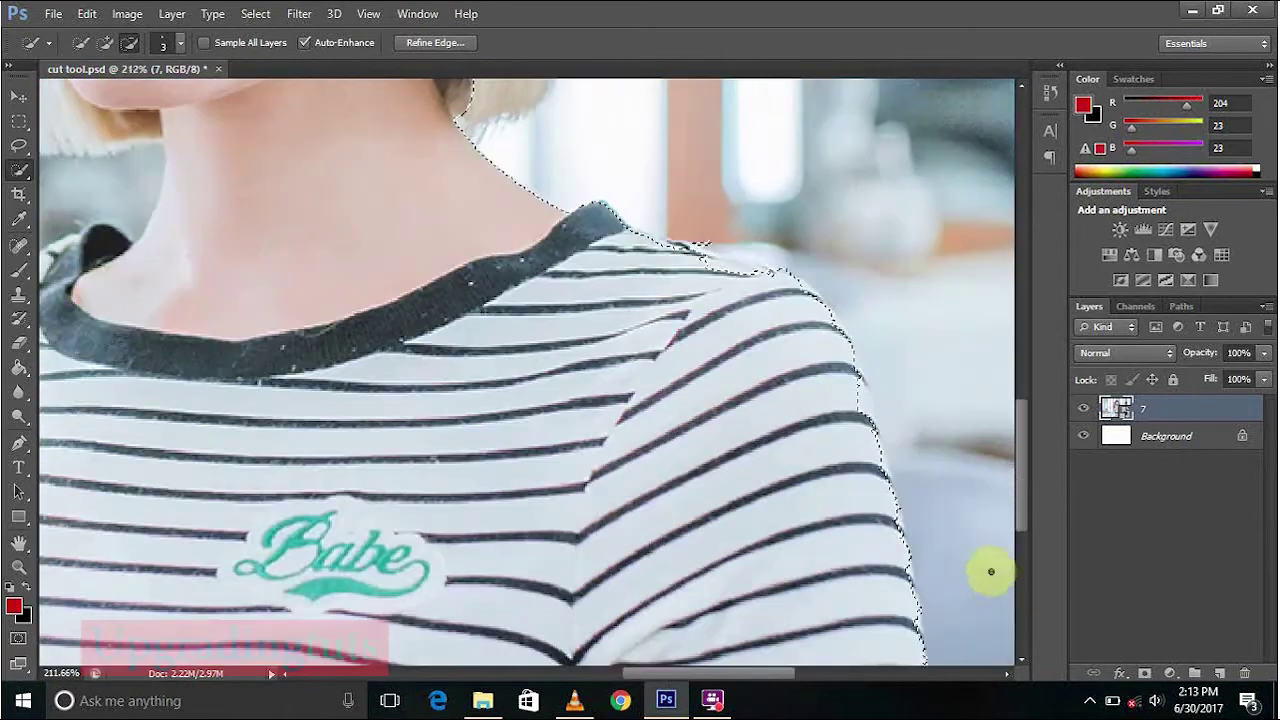
{"action": "scroll", "coordinate": [894, 377], "scroll_direction": "up", "scroll_amount": 2}
{"action": "scroll", "coordinate": [894, 377], "scroll_direction": "up", "scroll_amount": 1}
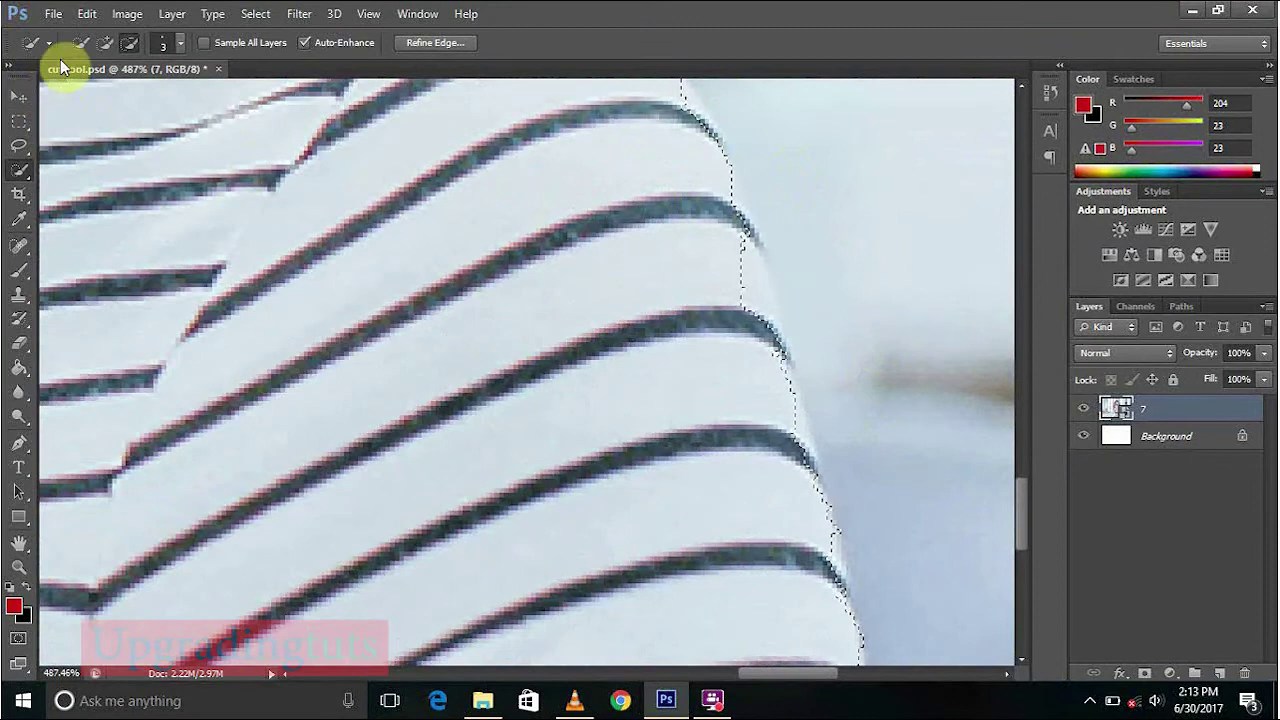
{"action": "left_click", "coordinate": [104, 44]}
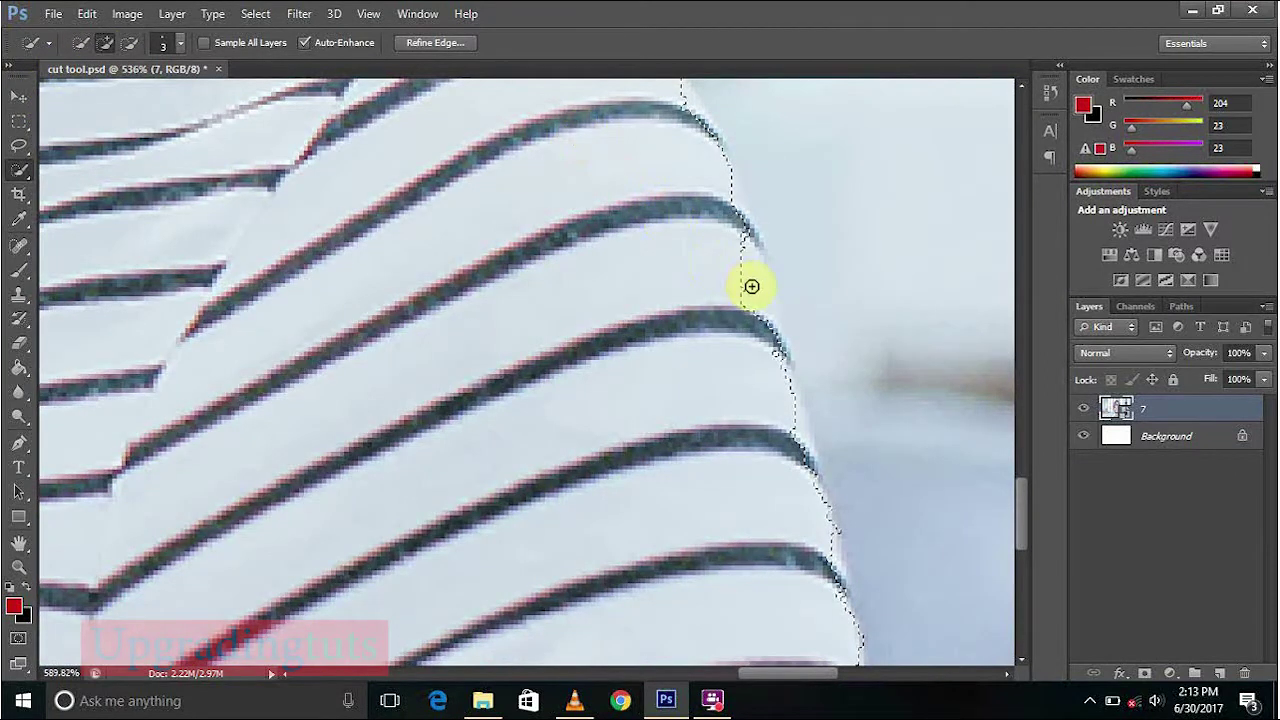
{"action": "scroll", "coordinate": [751, 286], "scroll_direction": "up", "scroll_amount": 3}
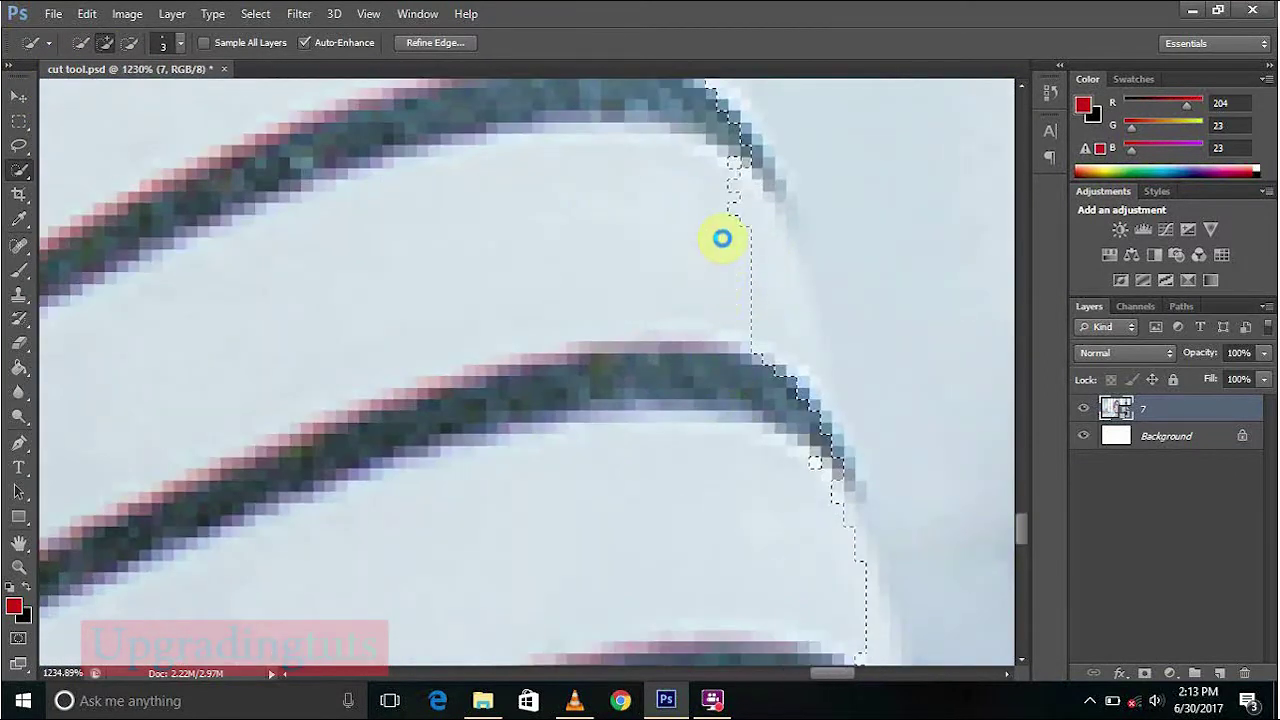
{"action": "scroll", "coordinate": [700, 294], "scroll_direction": "down", "scroll_amount": 6}
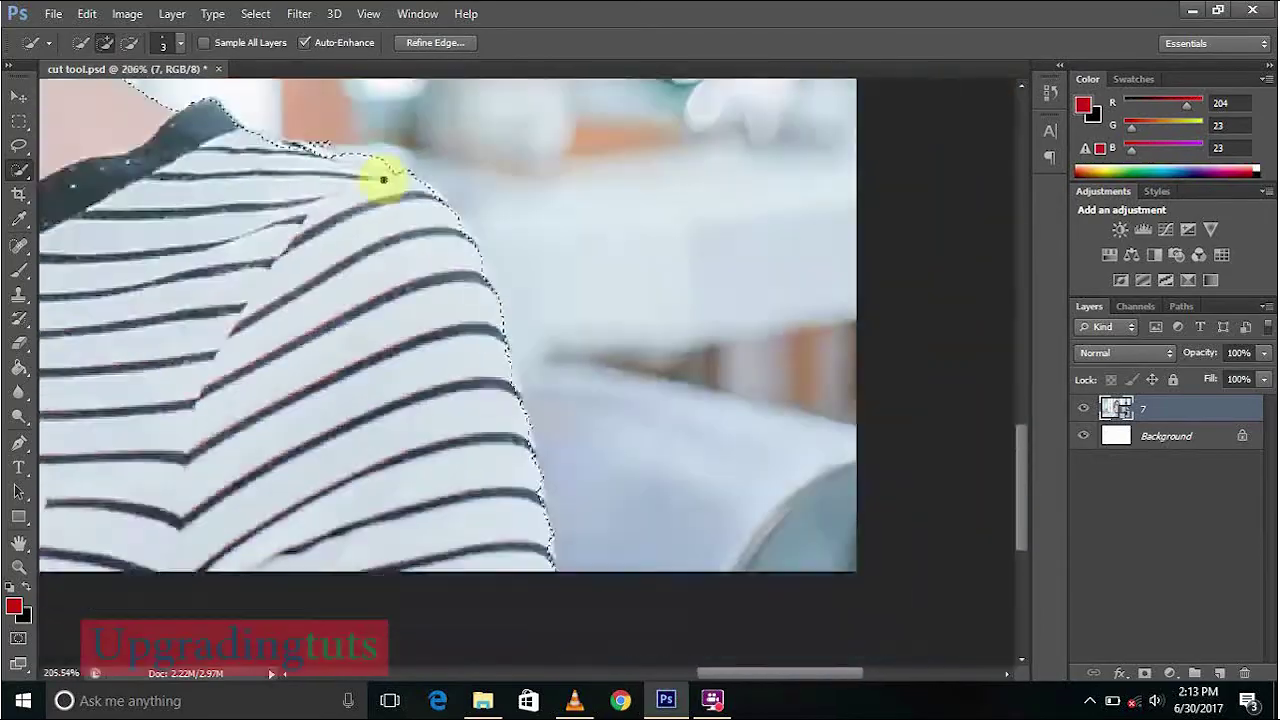
{"action": "scroll", "coordinate": [383, 179], "scroll_direction": "up", "scroll_amount": 3}
{"action": "scroll", "coordinate": [320, 220], "scroll_direction": "down", "scroll_amount": 4}
{"action": "scroll", "coordinate": [609, 423], "scroll_direction": "up", "scroll_amount": 4}
{"action": "scroll", "coordinate": [657, 480], "scroll_direction": "down", "scroll_amount": 2}
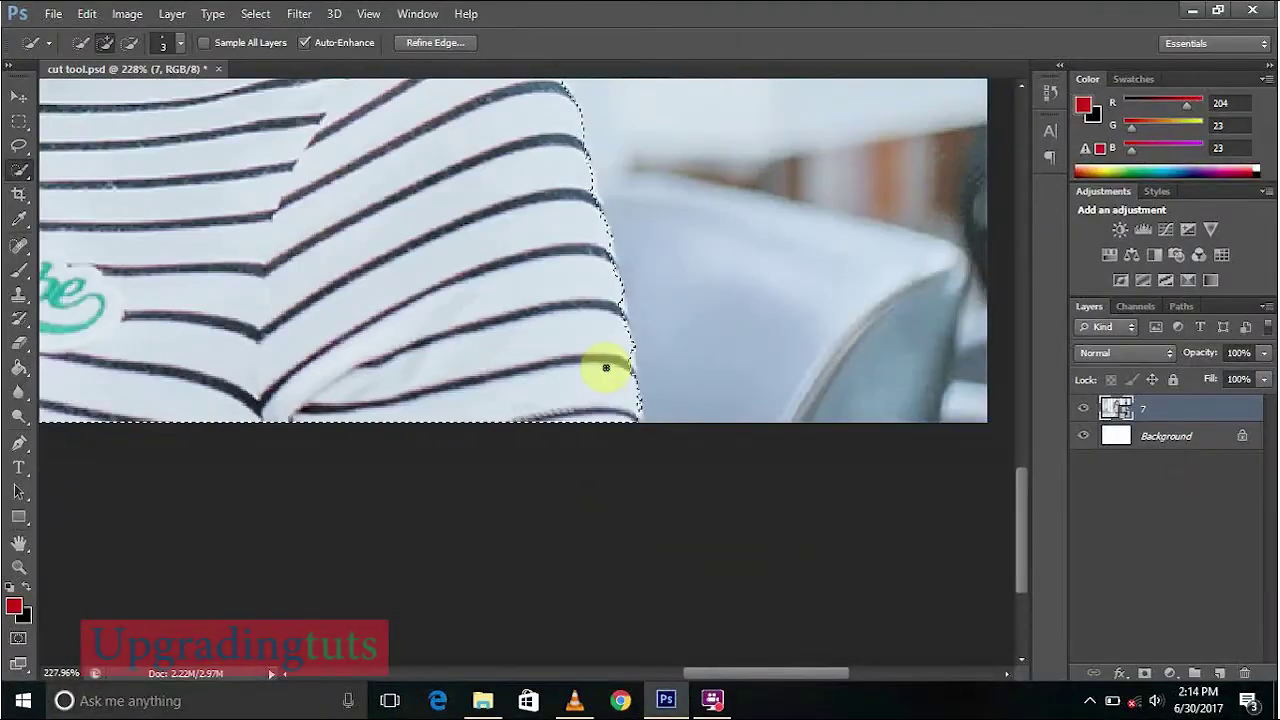
{"action": "scroll", "coordinate": [606, 368], "scroll_direction": "down", "scroll_amount": 3}
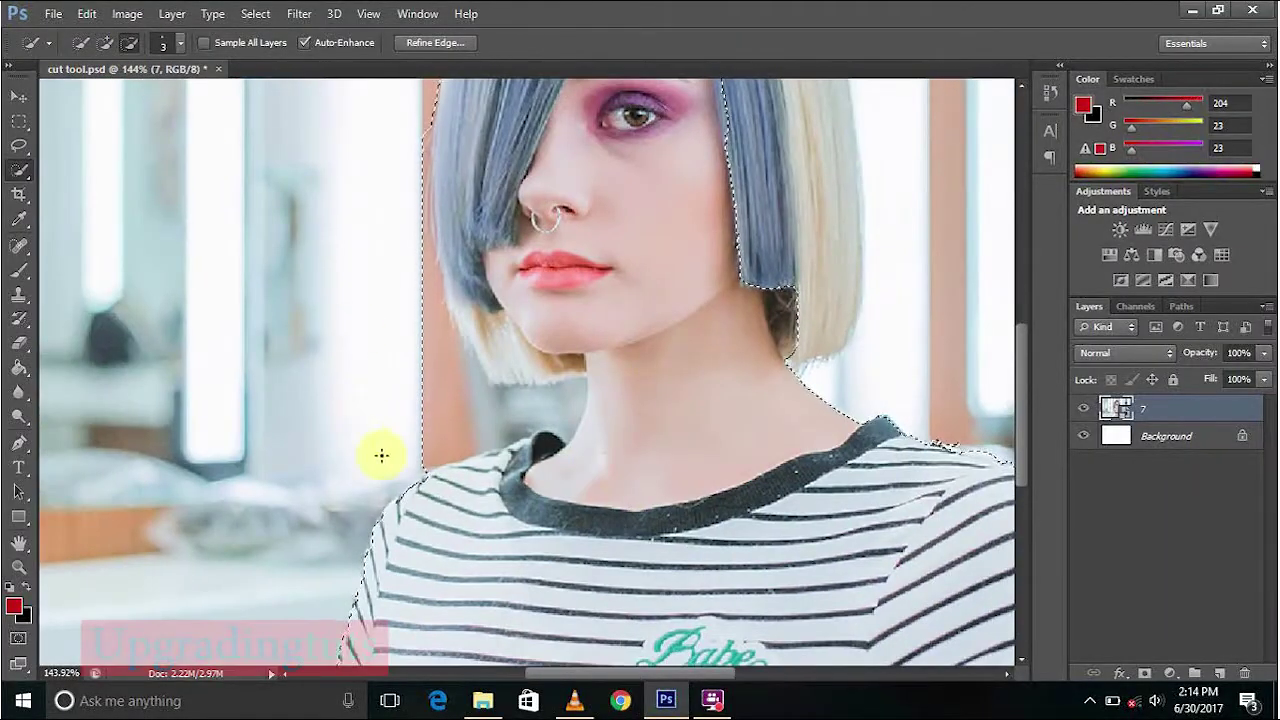
{"action": "scroll", "coordinate": [381, 455], "scroll_direction": "up", "scroll_amount": 4}
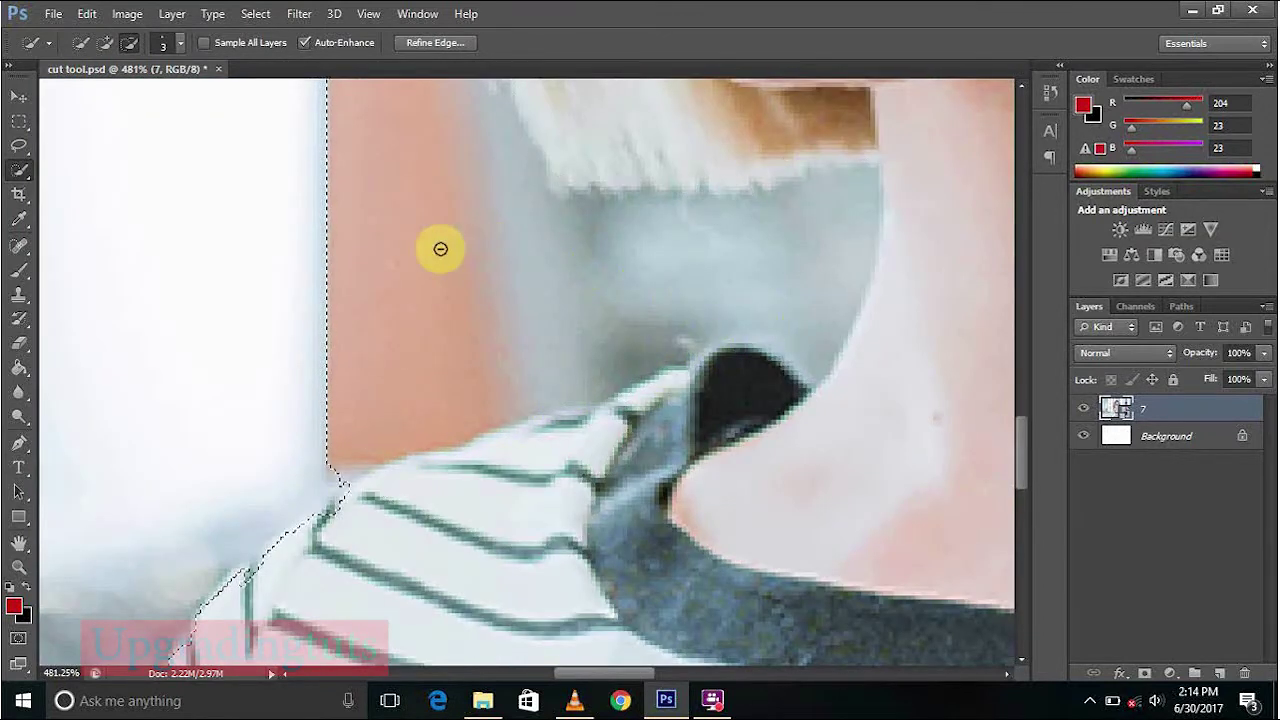
{"action": "mouse_move", "coordinate": [440, 248]}
{"action": "left_mouse_down"}
{"action": "mouse_move", "coordinate": [366, 289]}
{"action": "mouse_move", "coordinate": [312, 383]}
{"action": "mouse_move", "coordinate": [573, 268]}
{"action": "mouse_move", "coordinate": [794, 221]}
{"action": "left_mouse_up"}
Step: Resize the brush and subtract more background along the neck area
{"action": "key", "text": "bracketright"}
{"action": "key", "text": "bracketright"}
{"action": "key", "text": "bracketright"}
{"action": "key", "text": "bracketright"}
{"action": "key", "text": "bracketright"}
{"action": "key", "text": "bracketright"}
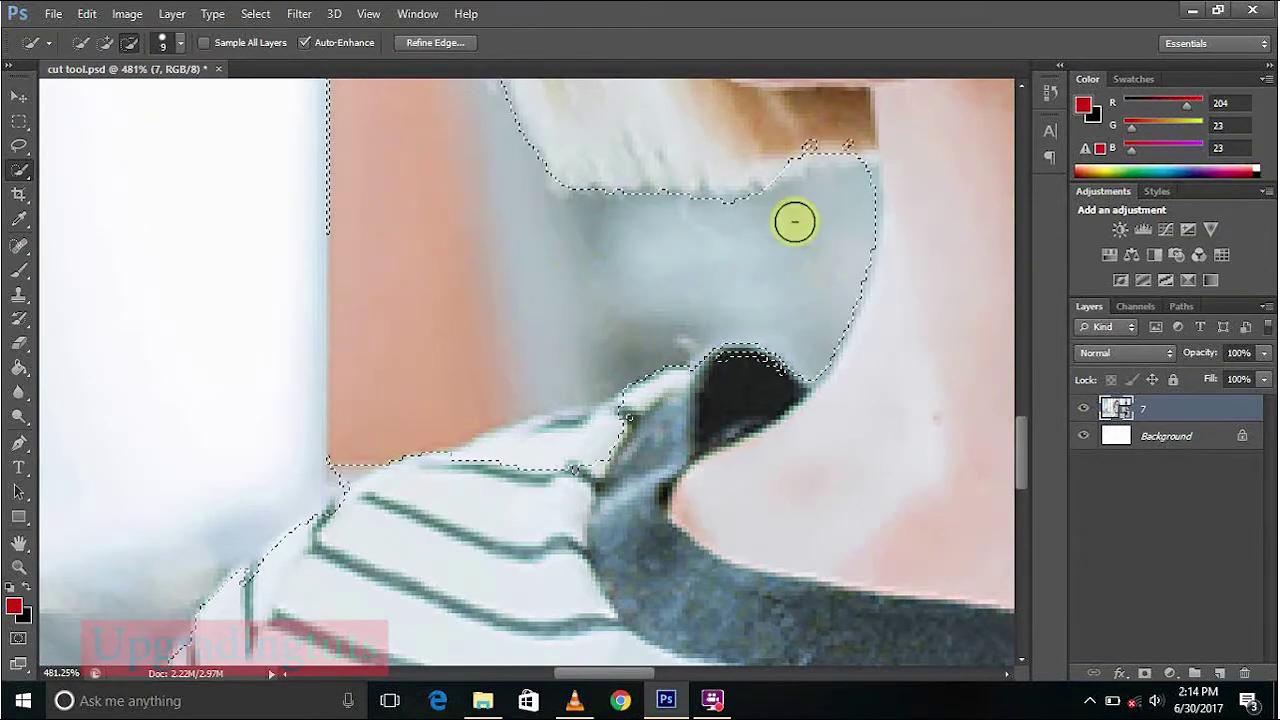
{"action": "scroll", "coordinate": [794, 221], "scroll_direction": "down", "scroll_amount": 3}
{"action": "left_click", "coordinate": [105, 42]}
{"action": "key", "text": "bracketleft"}
{"action": "key", "text": "bracketleft"}
{"action": "scroll", "coordinate": [580, 400], "scroll_direction": "up", "scroll_amount": 4}
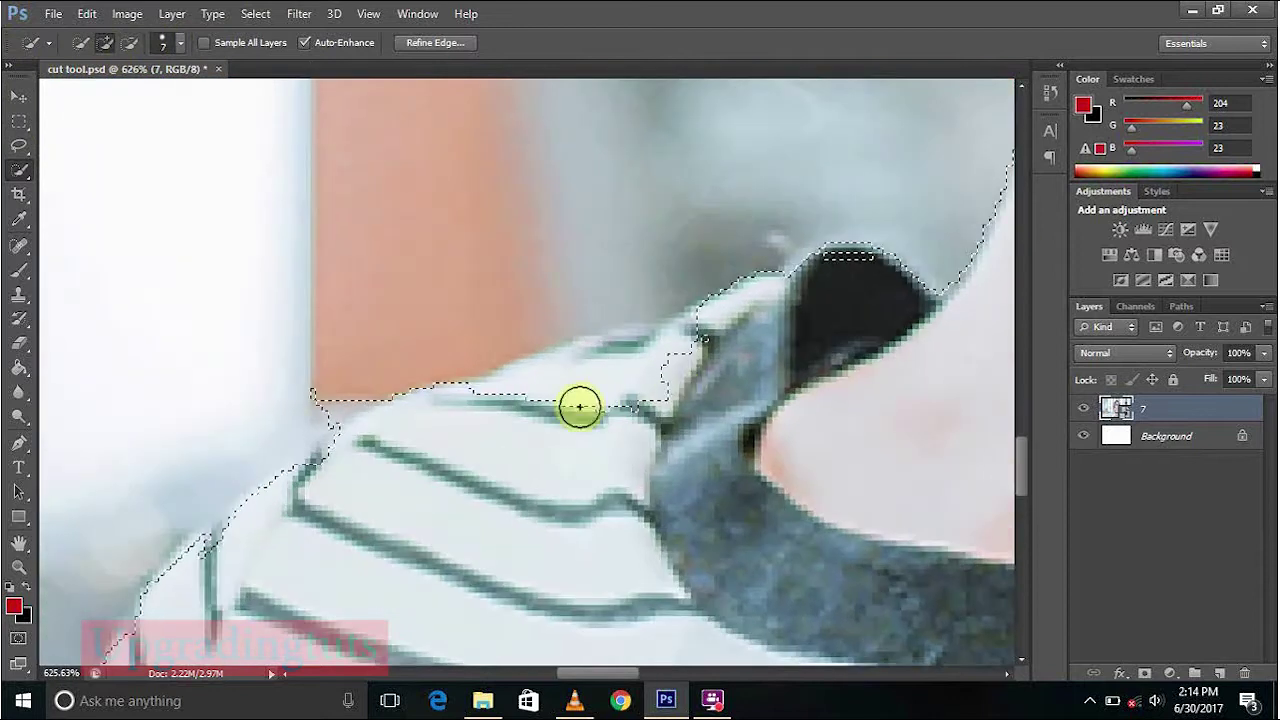
{"action": "scroll", "coordinate": [580, 405], "scroll_direction": "down", "scroll_amount": 3}
{"action": "scroll", "coordinate": [366, 434], "scroll_direction": "up", "scroll_amount": 3}
{"action": "left_click", "coordinate": [129, 42]}
{"action": "key", "text": "bracketleft"}
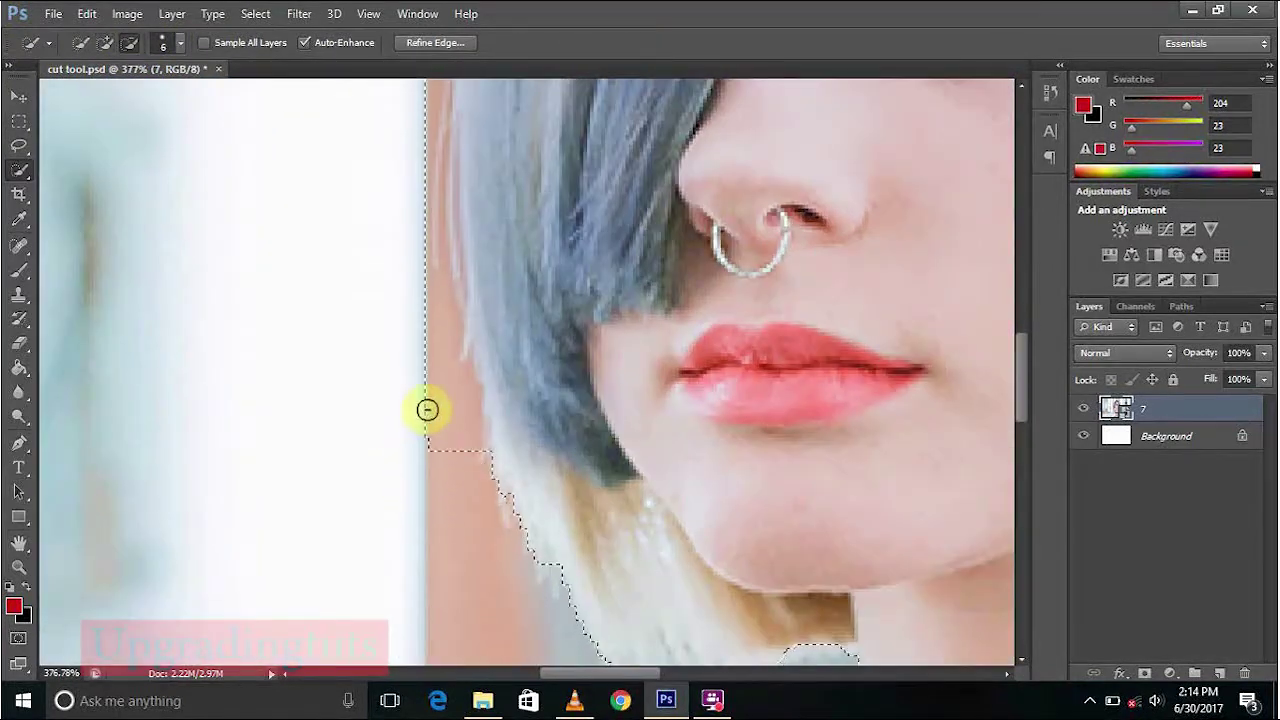
{"action": "scroll", "coordinate": [530, 300], "scroll_direction": "up", "scroll_amount": 3}
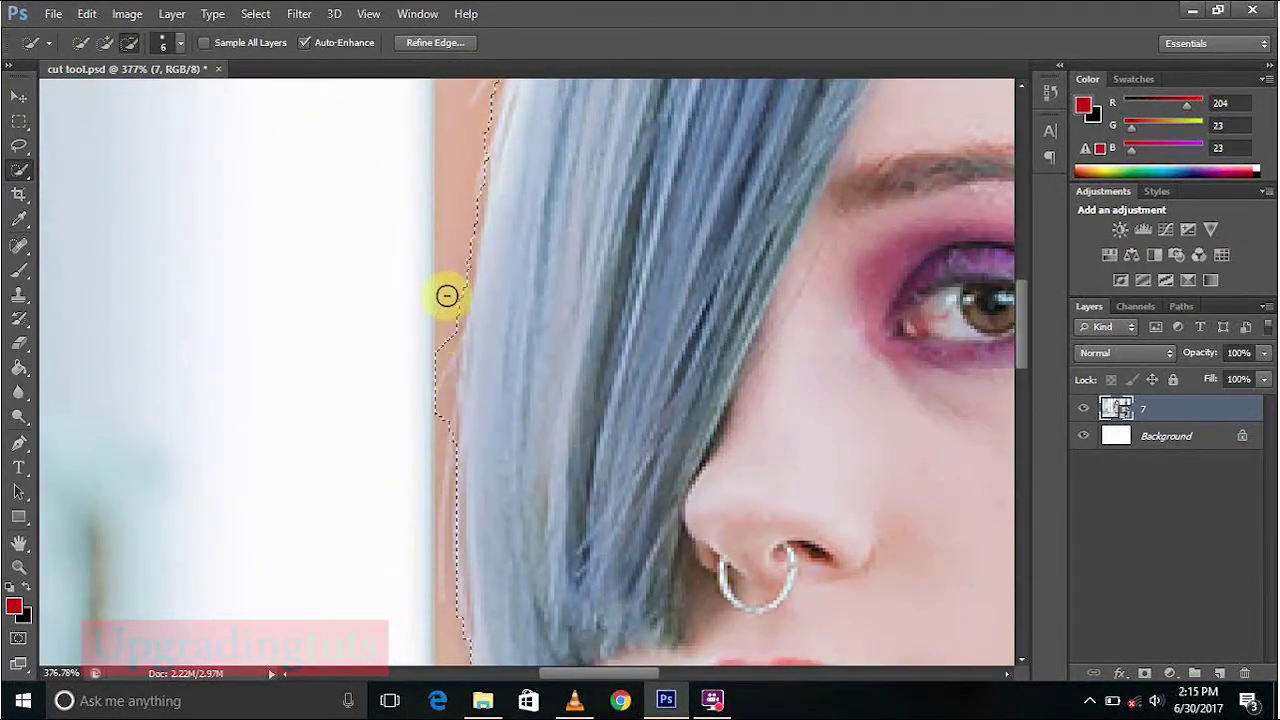
{"action": "scroll", "coordinate": [526, 397], "scroll_direction": "up", "scroll_amount": 3}
{"action": "scroll", "coordinate": [520, 394], "scroll_direction": "up", "scroll_amount": 3}
{"action": "scroll", "coordinate": [520, 394], "scroll_direction": "right", "scroll_amount": 3}
{"action": "mouse_move", "coordinate": [537, 280]}
{"action": "left_mouse_down"}
{"action": "mouse_move", "coordinate": [623, 206]}
{"action": "mouse_move", "coordinate": [784, 298]}
{"action": "left_mouse_up"}
Step: Subtract the white band beside the hair and the background above the head
{"action": "scroll", "coordinate": [784, 298], "scroll_direction": "down", "scroll_amount": 2}
{"action": "scroll", "coordinate": [714, 380], "scroll_direction": "down", "scroll_amount": 2}
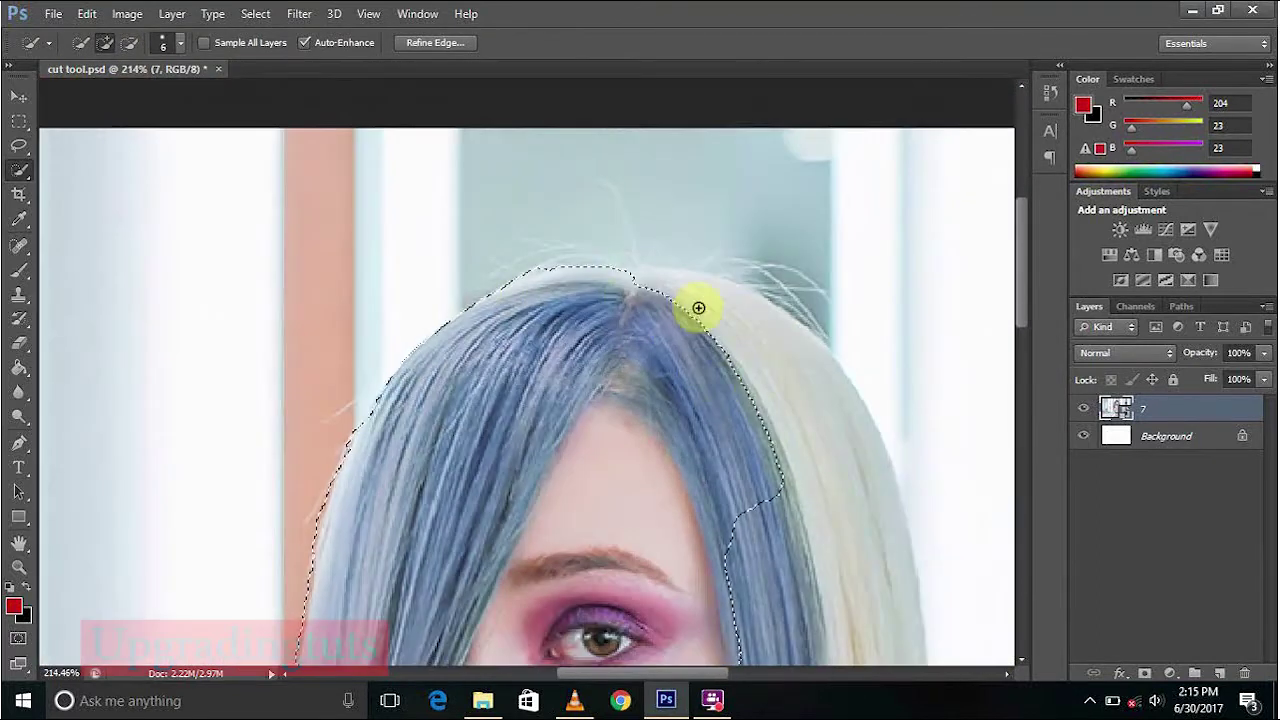
{"action": "scroll", "coordinate": [783, 426], "scroll_direction": "down", "scroll_amount": 3}
{"action": "scroll", "coordinate": [691, 429], "scroll_direction": "up", "scroll_amount": 3}
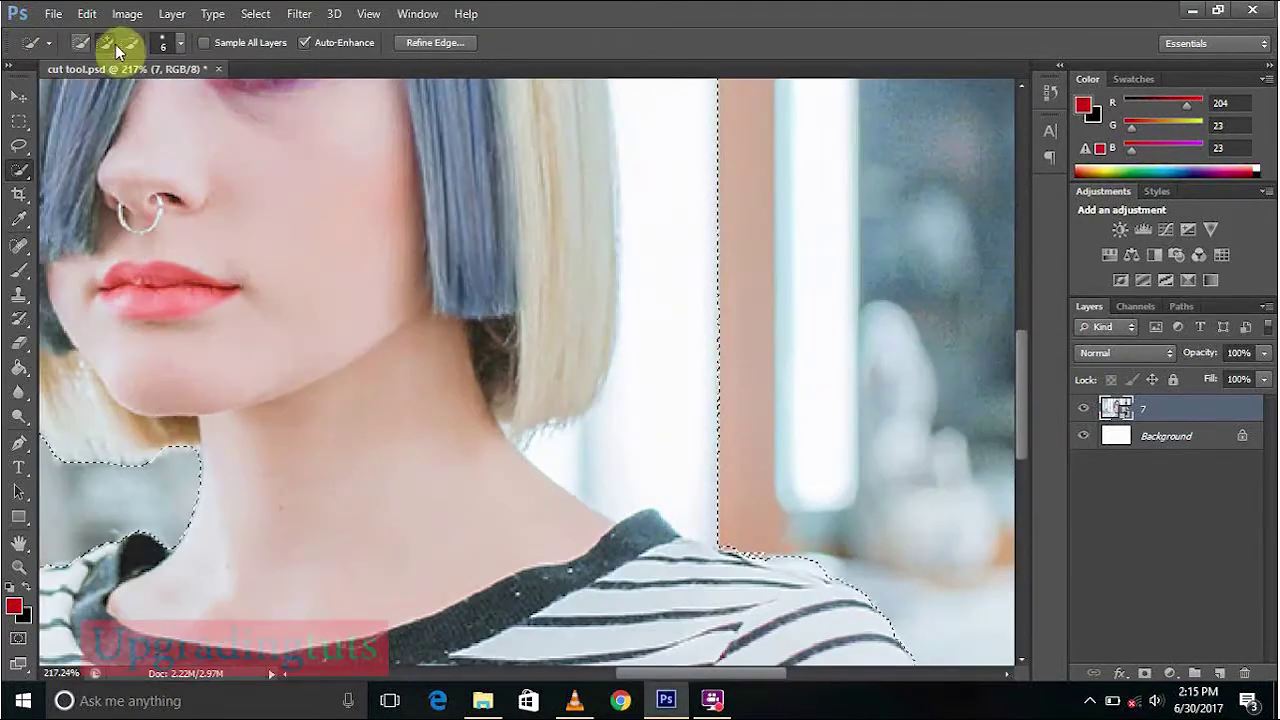
{"action": "left_click", "coordinate": [129, 42]}
{"action": "scroll", "coordinate": [666, 519], "scroll_direction": "up", "scroll_amount": 2}
{"action": "left_click", "coordinate": [377, 373]}
{"action": "scroll", "coordinate": [377, 373], "scroll_direction": "down", "scroll_amount": 1}
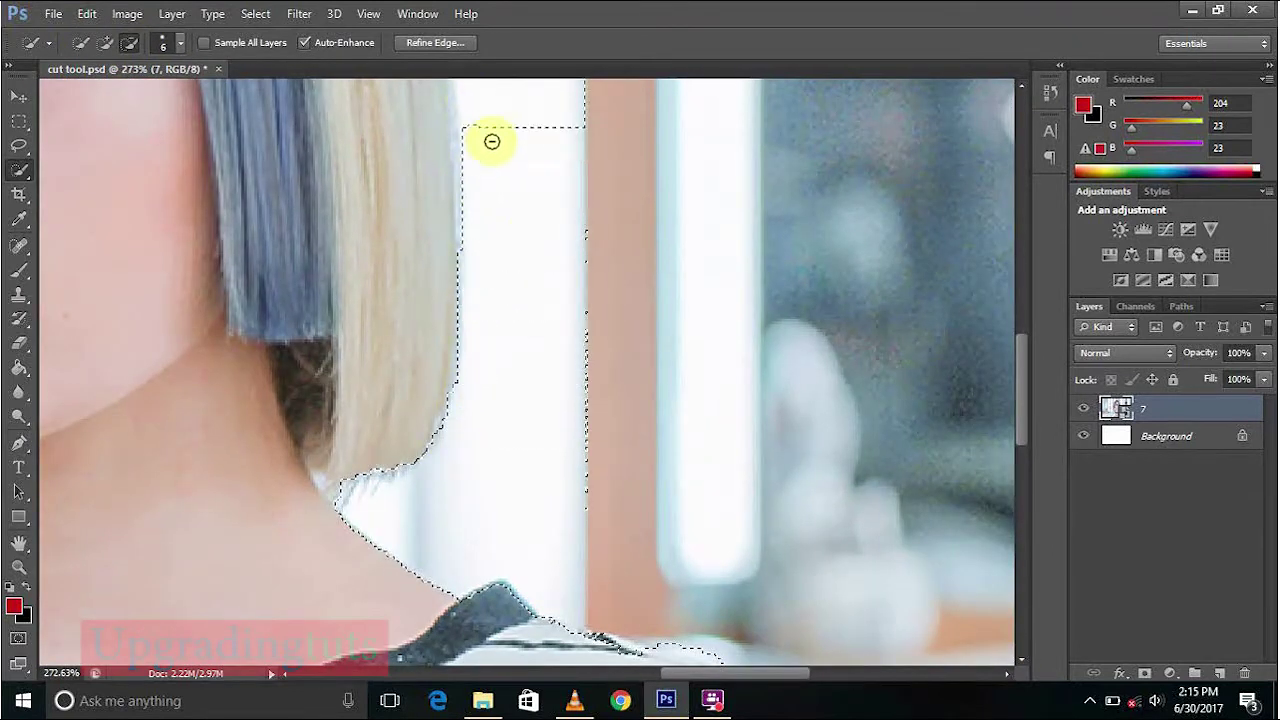
{"action": "scroll", "coordinate": [560, 580], "scroll_direction": "up", "scroll_amount": 5}
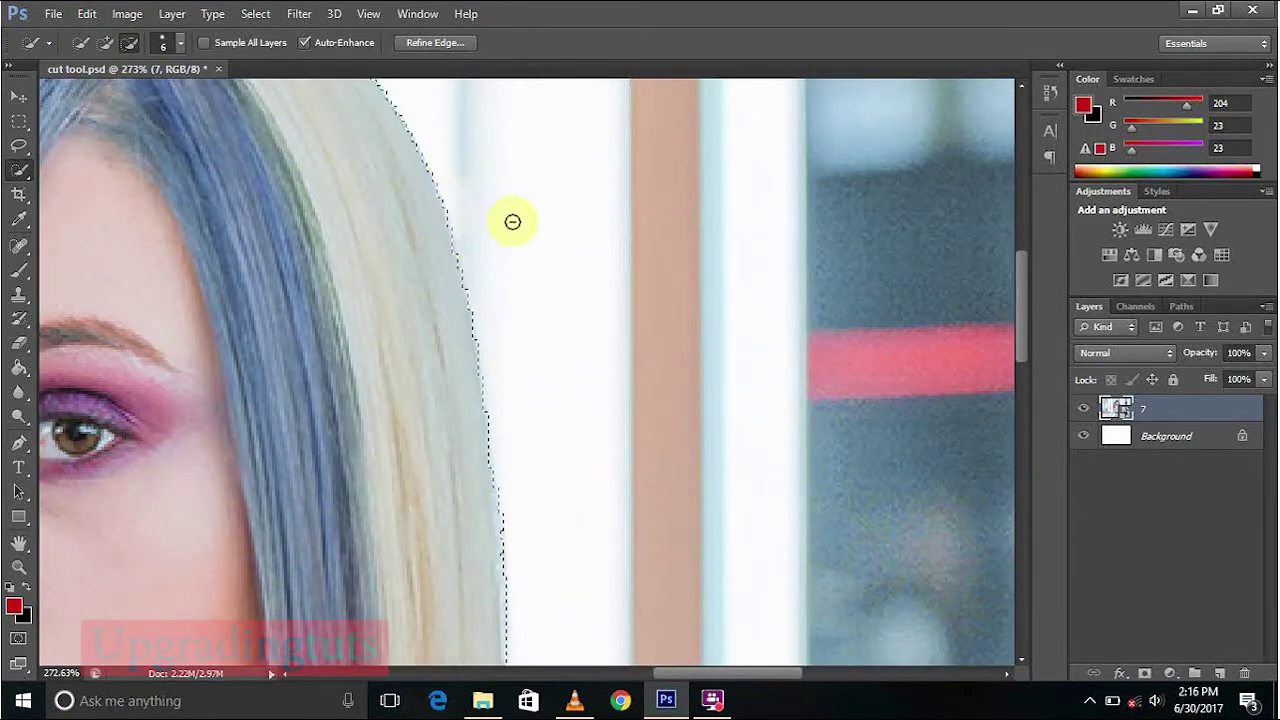
{"action": "scroll", "coordinate": [567, 309], "scroll_direction": "up", "scroll_amount": 4}
{"action": "scroll", "coordinate": [627, 512], "scroll_direction": "up", "scroll_amount": 1}
{"action": "left_click", "coordinate": [323, 343]}
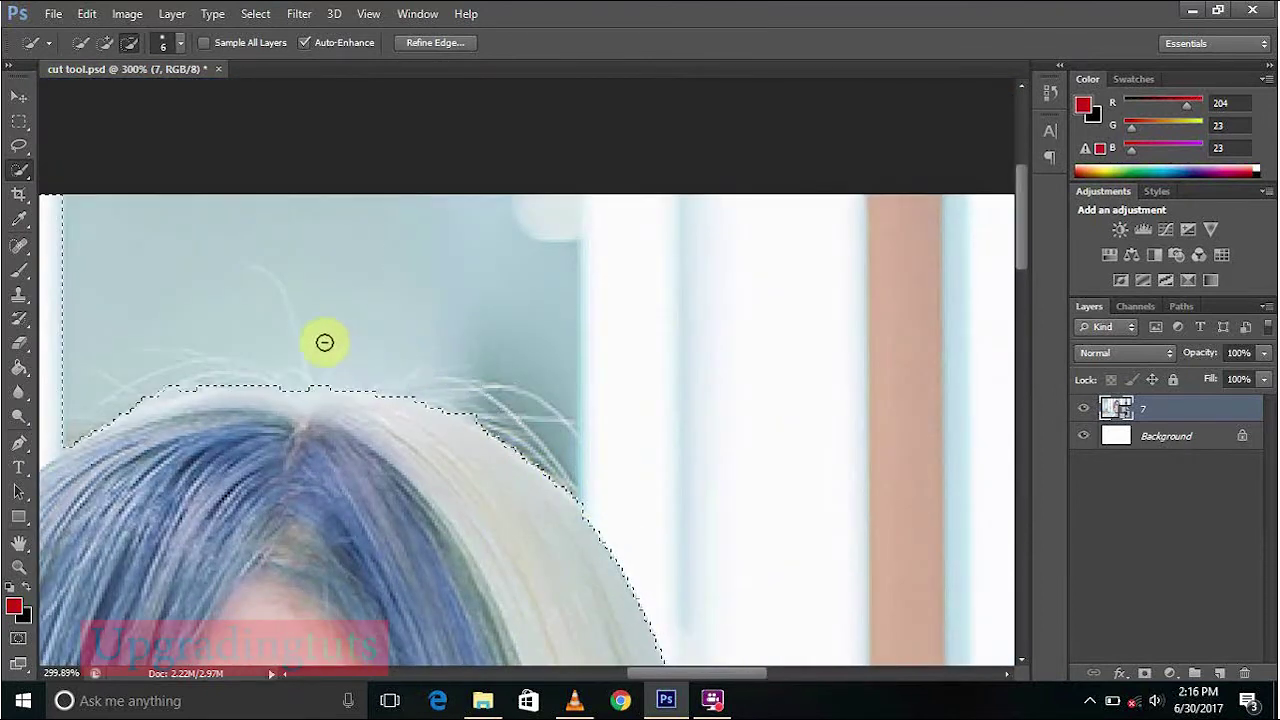
{"action": "scroll", "coordinate": [366, 366], "scroll_direction": "down", "scroll_amount": 5}
Step: Store the girl's selection as a new channel named 'rough selection'
{"action": "scroll", "coordinate": [509, 428], "scroll_direction": "down", "scroll_amount": 3}
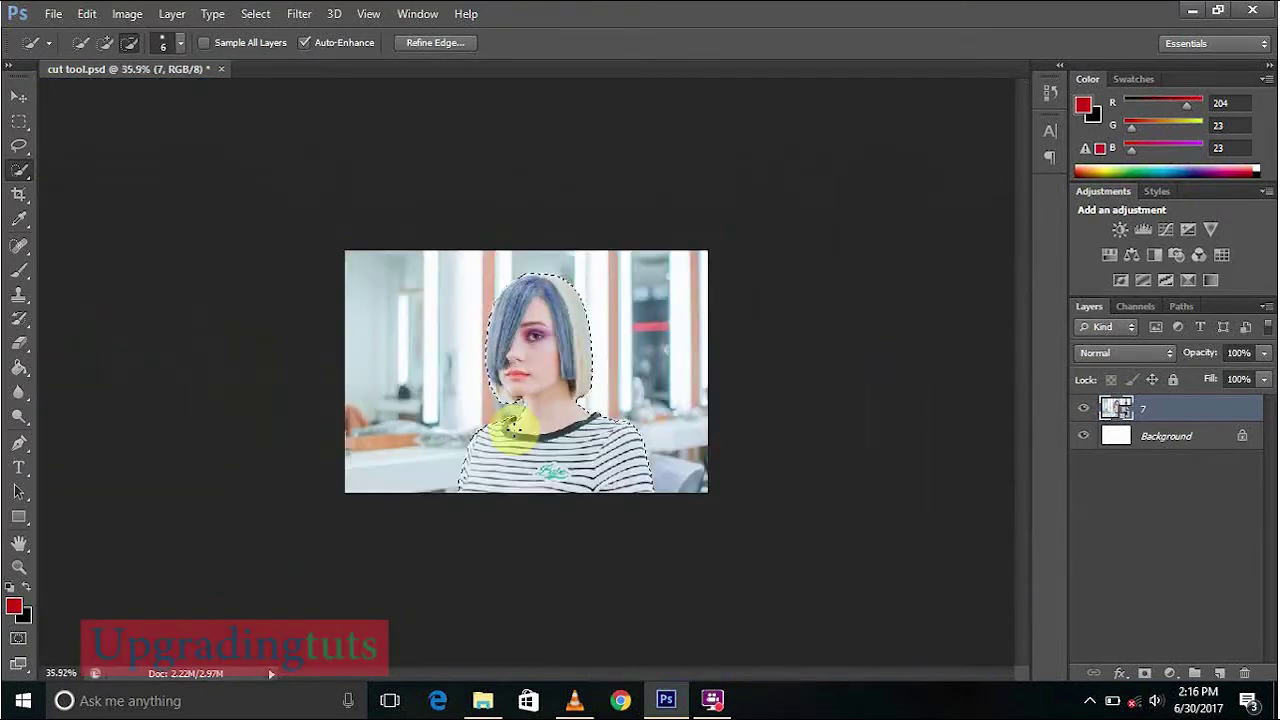
{"action": "scroll", "coordinate": [523, 420], "scroll_direction": "up", "scroll_amount": 2}
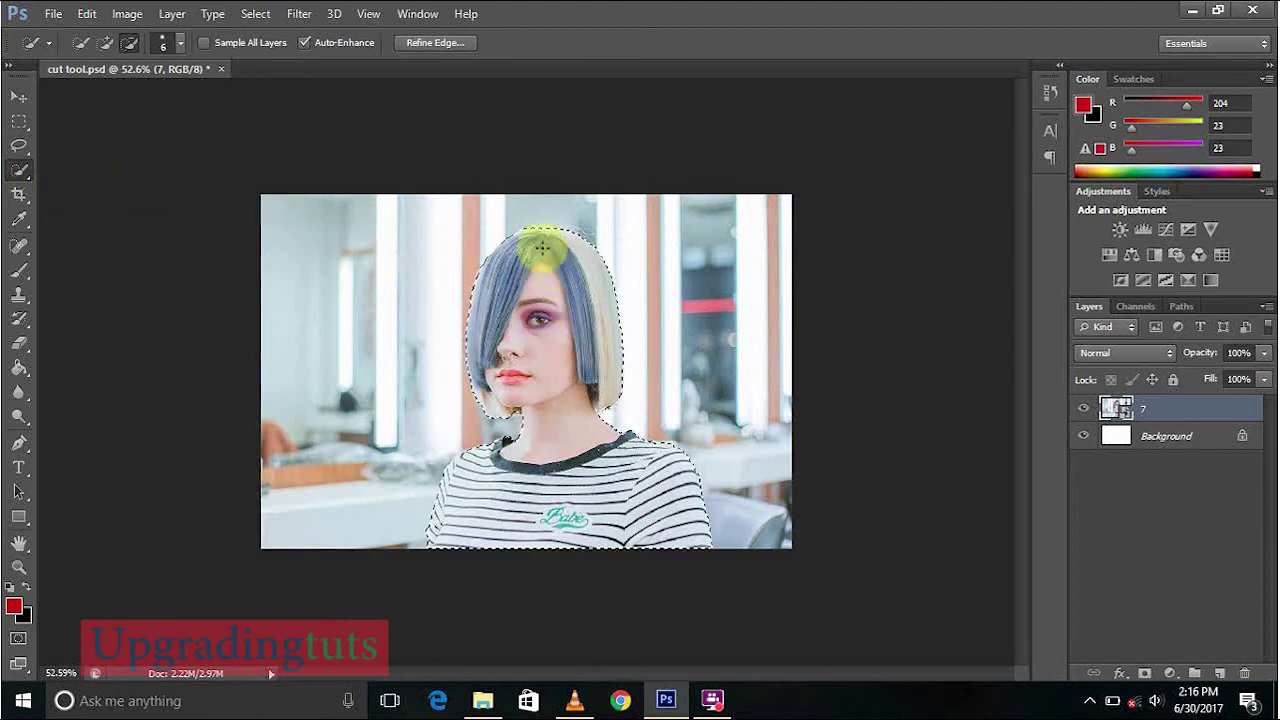
{"action": "left_click", "coordinate": [256, 14]}
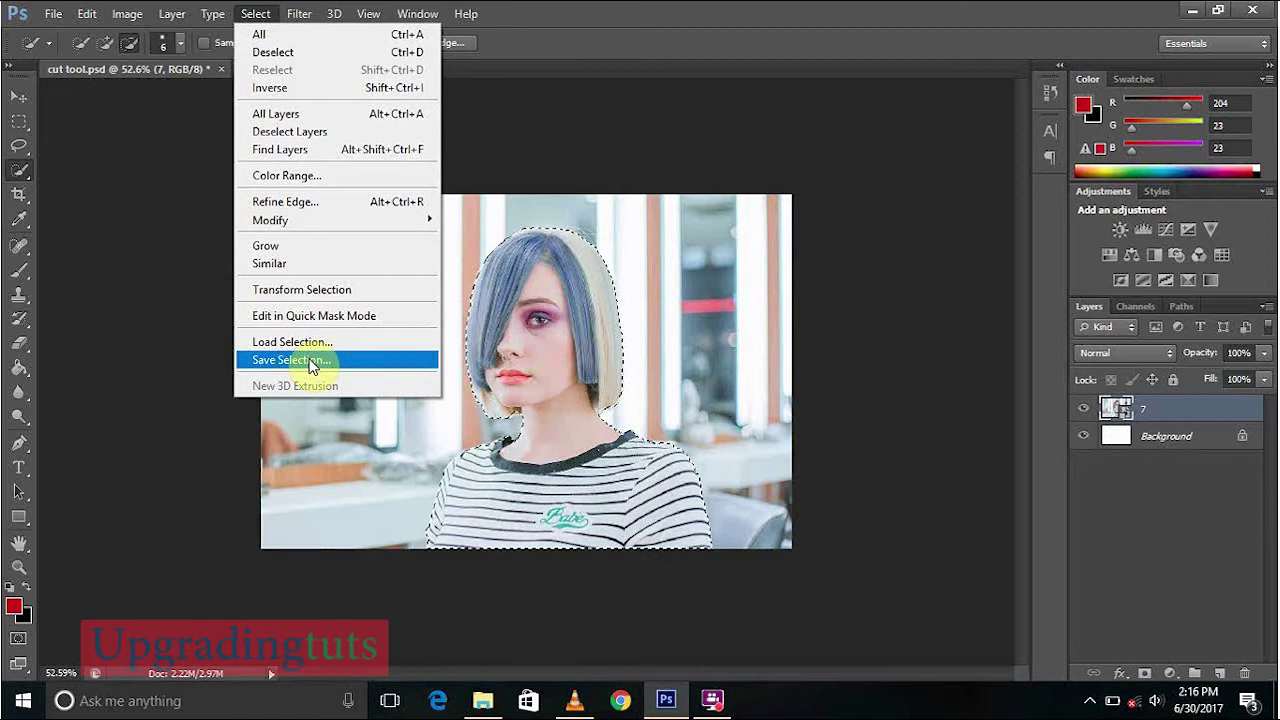
{"action": "left_click", "coordinate": [558, 328]}
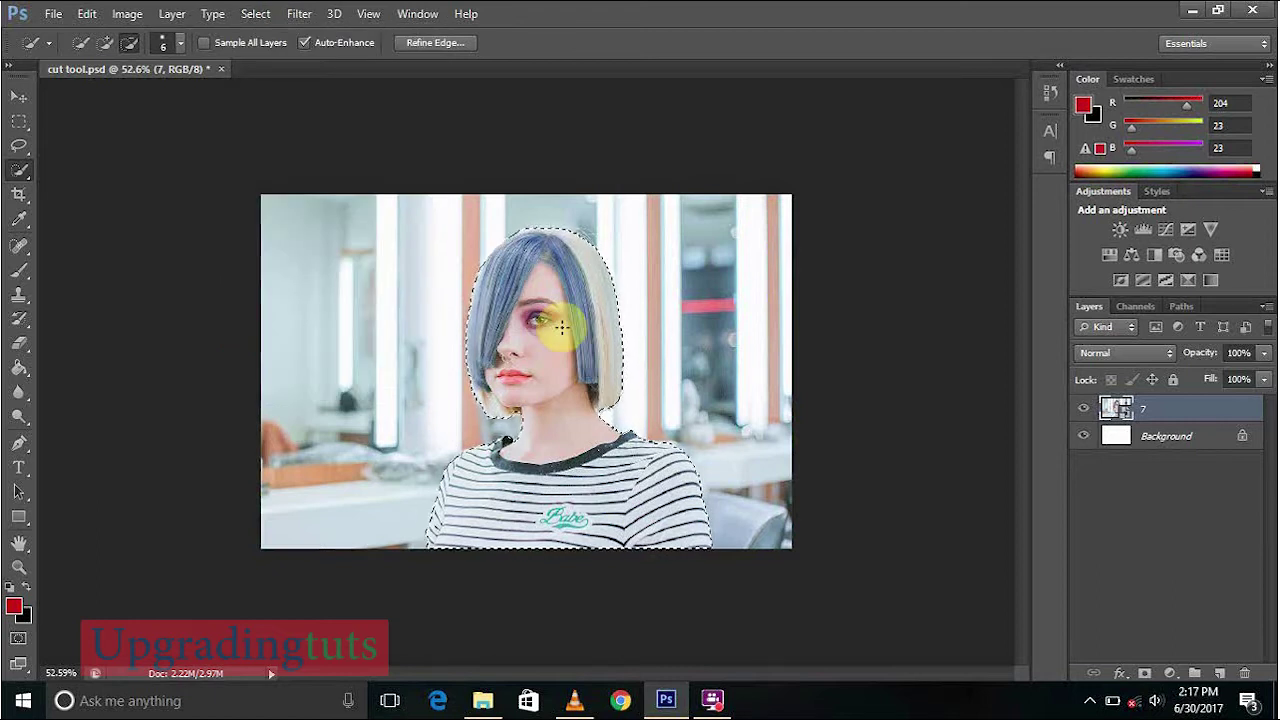
{"action": "right_click", "coordinate": [562, 327]}
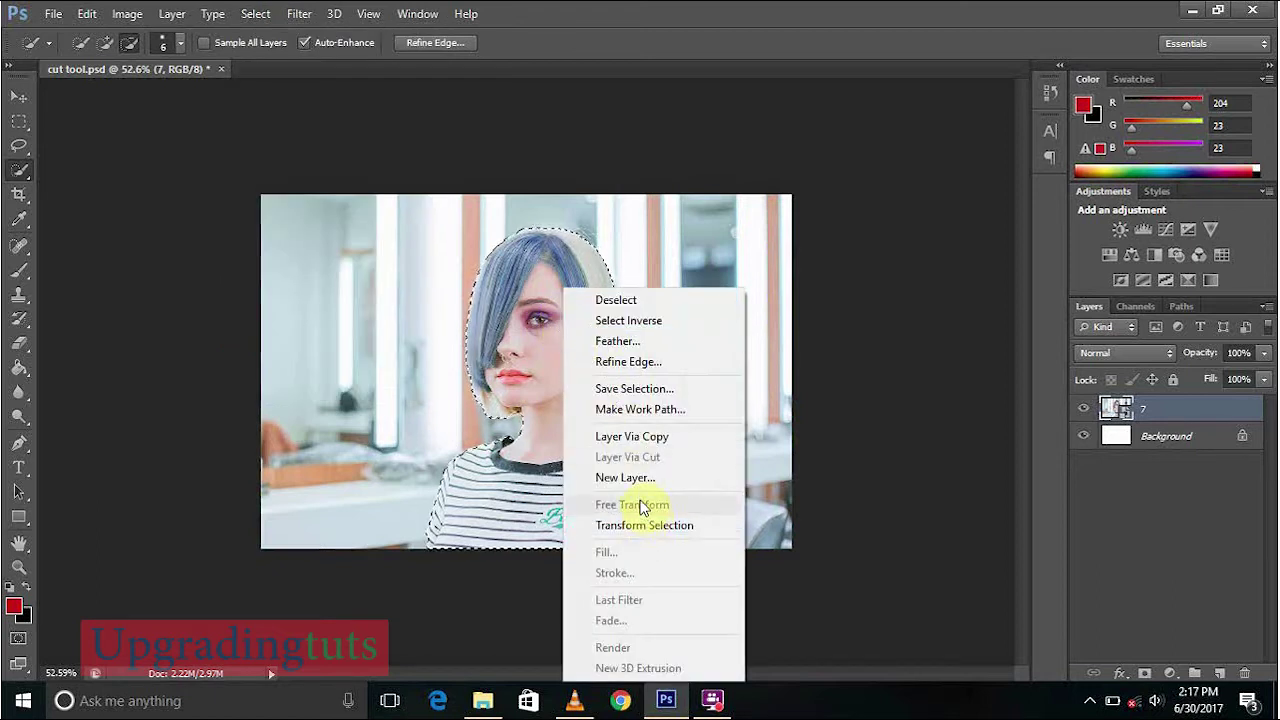
{"action": "left_click", "coordinate": [634, 389]}
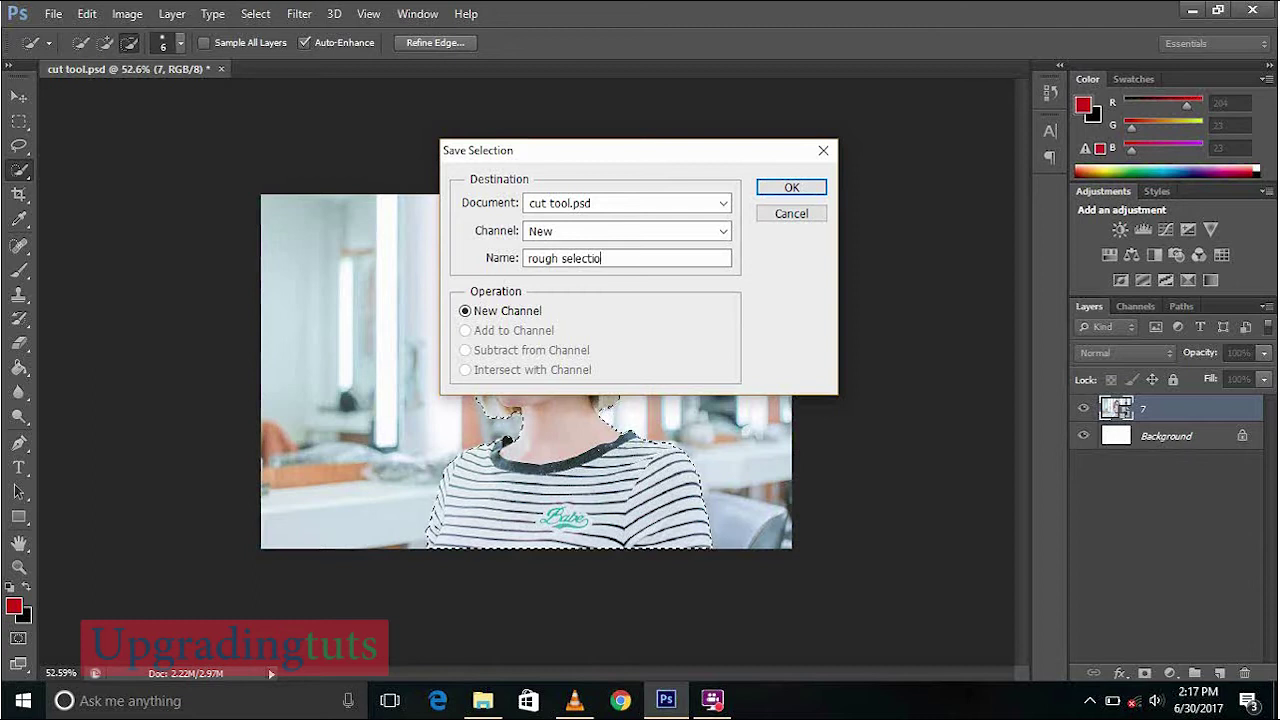
{"action": "left_click", "coordinate": [792, 189]}
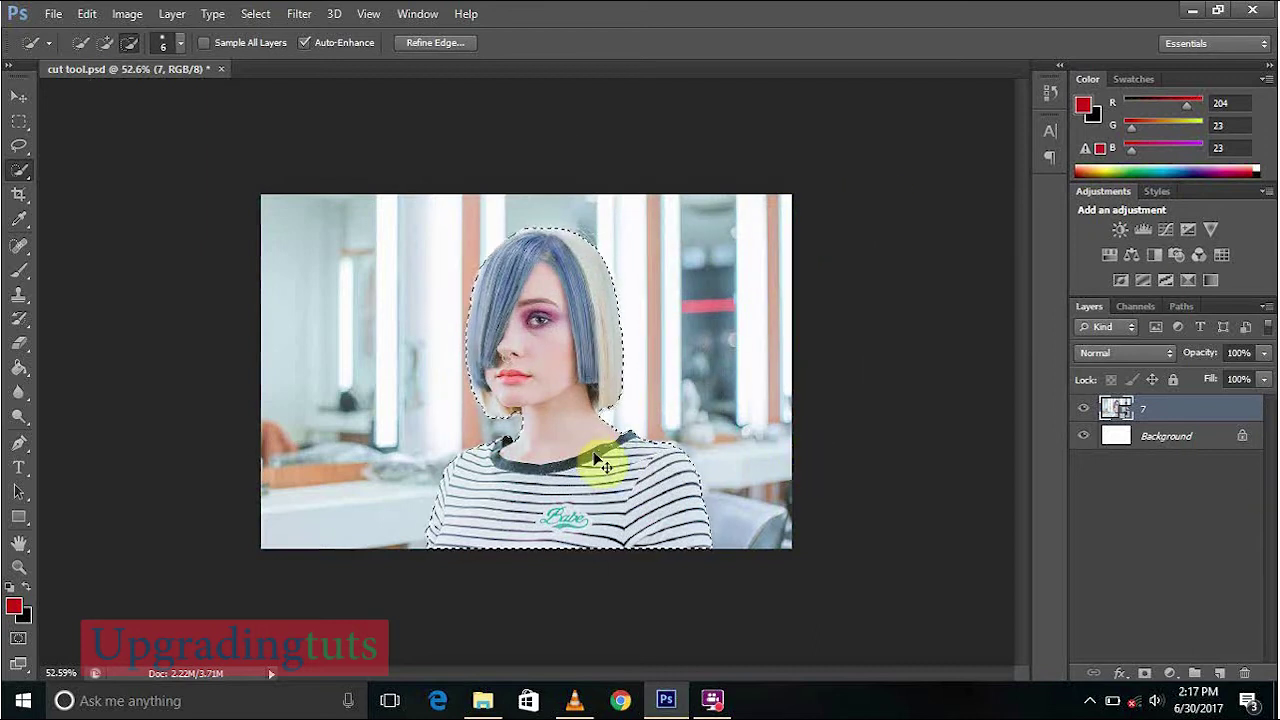
Step: Deselect, reload the 'rough selection' channel as a selection, and make layer 7 active
{"action": "key", "text": "ctrl+d"}
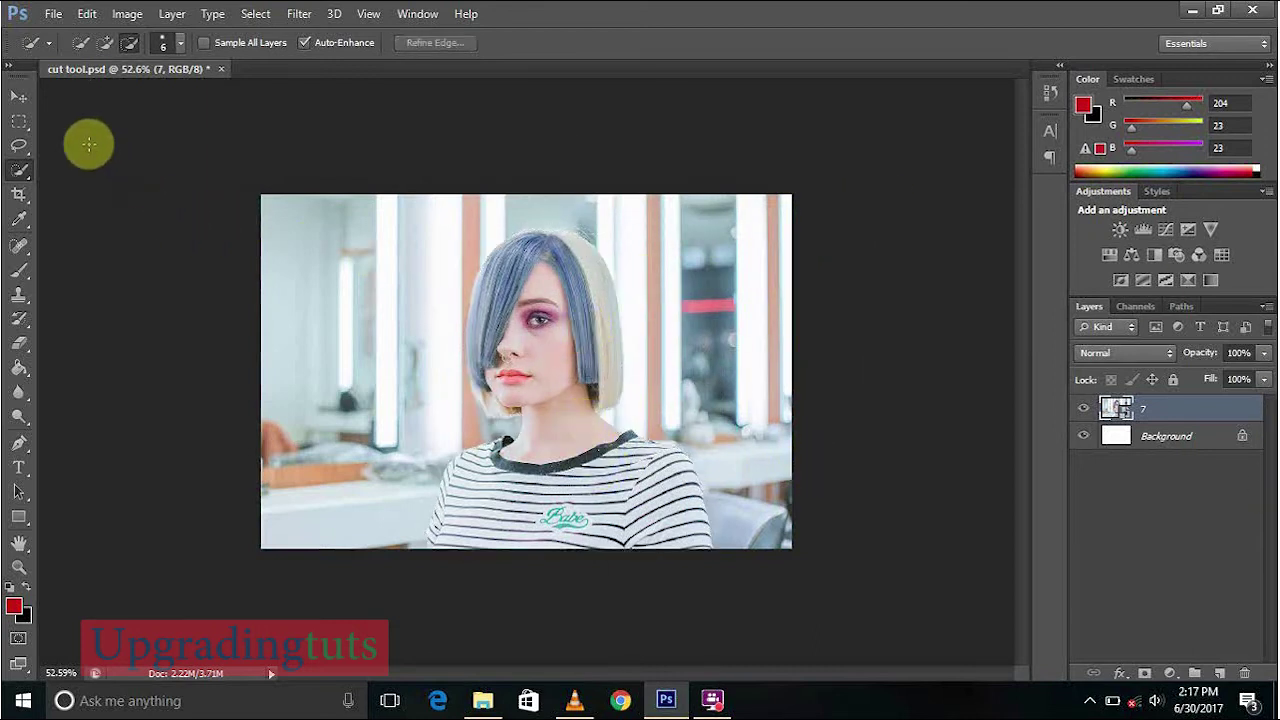
{"action": "left_click", "coordinate": [19, 96]}
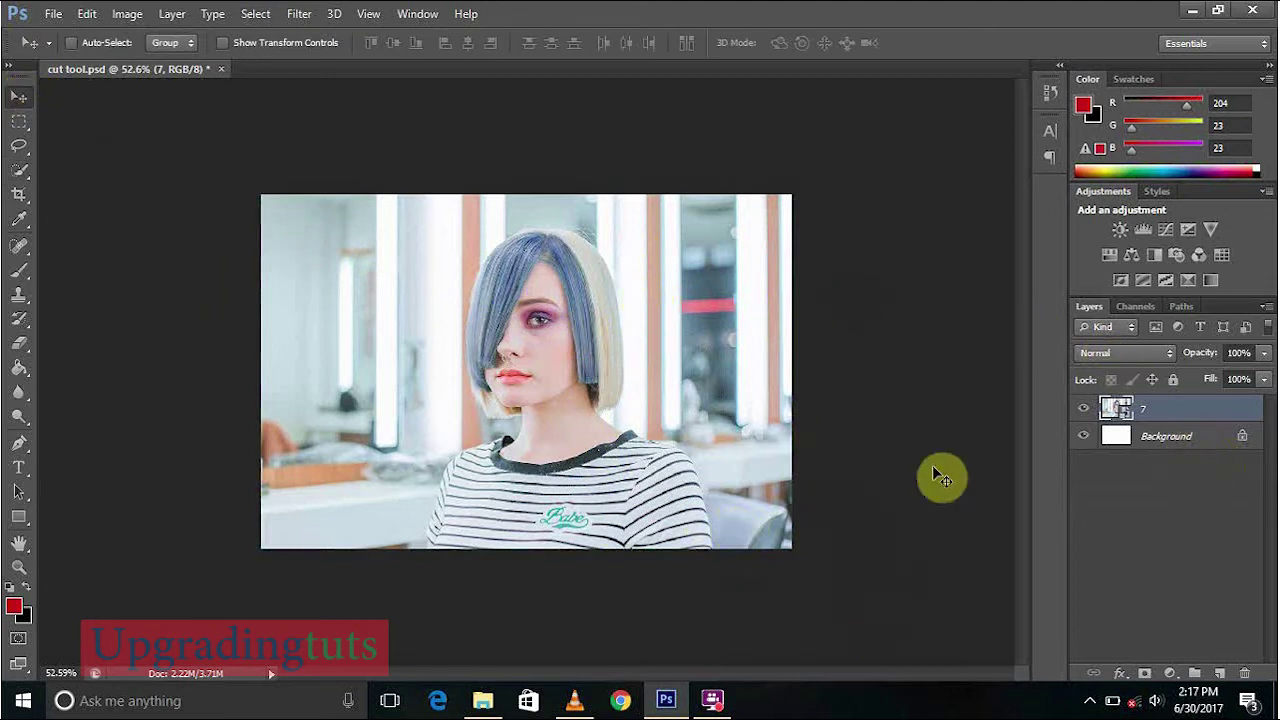
{"action": "left_click", "coordinate": [1136, 306]}
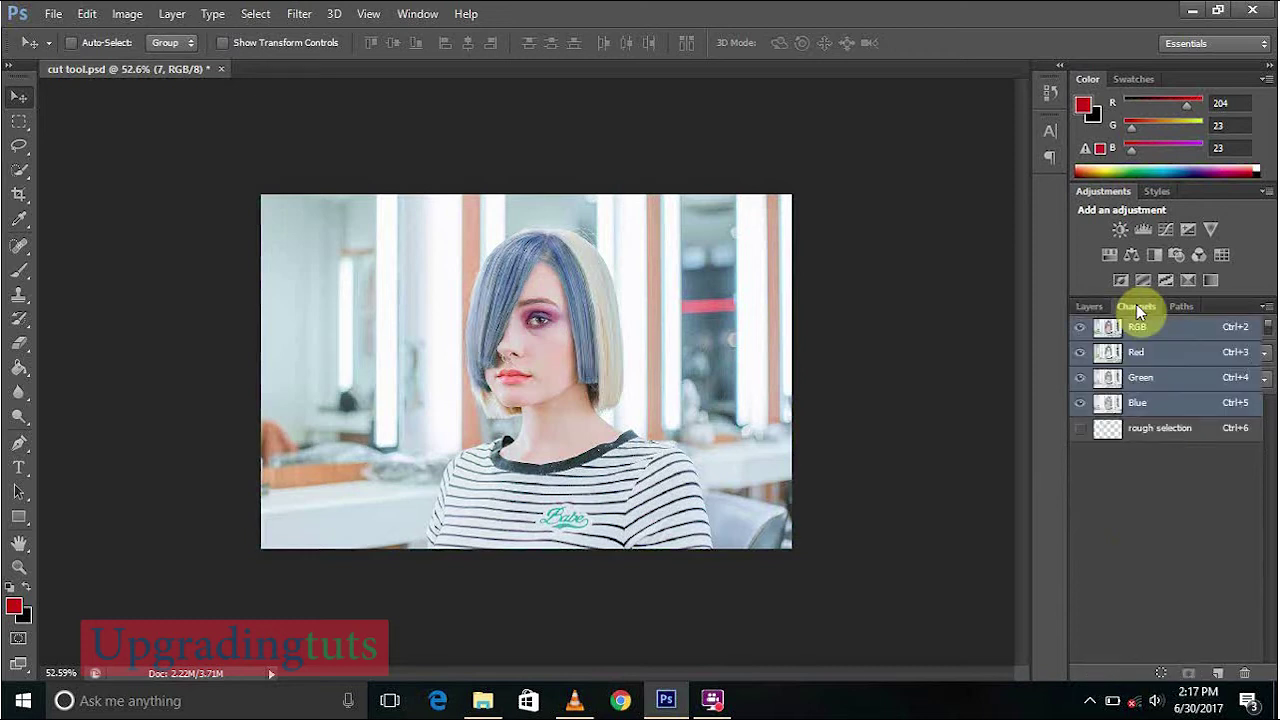
{"action": "left_click", "coordinate": [1132, 436]}
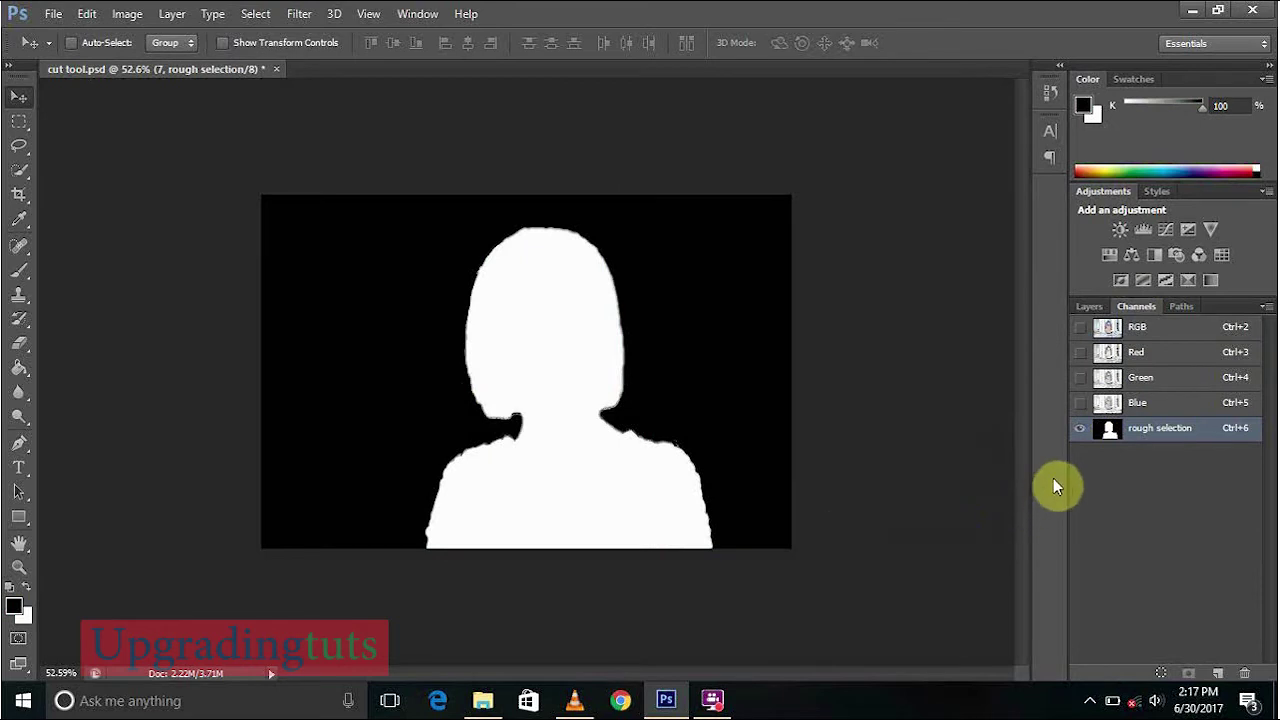
{"action": "left_click", "coordinate": [1170, 441], "text": "ctrl"}
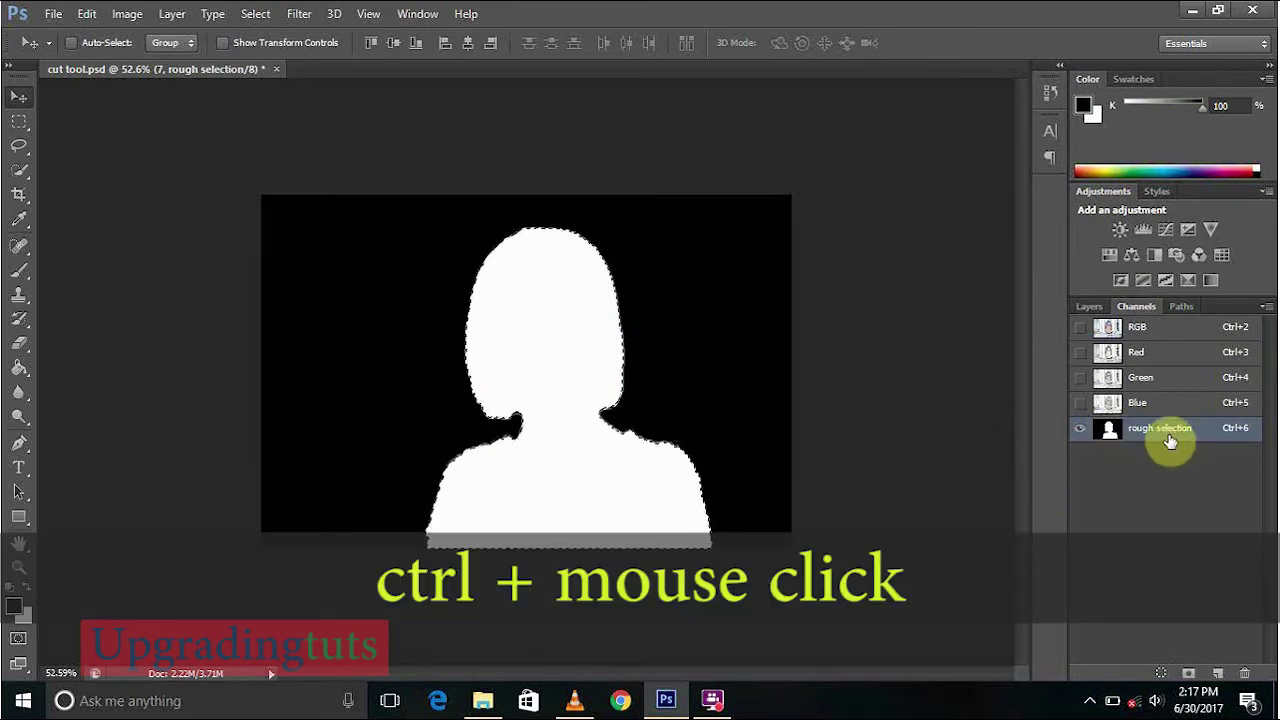
{"action": "left_click", "coordinate": [1093, 307]}
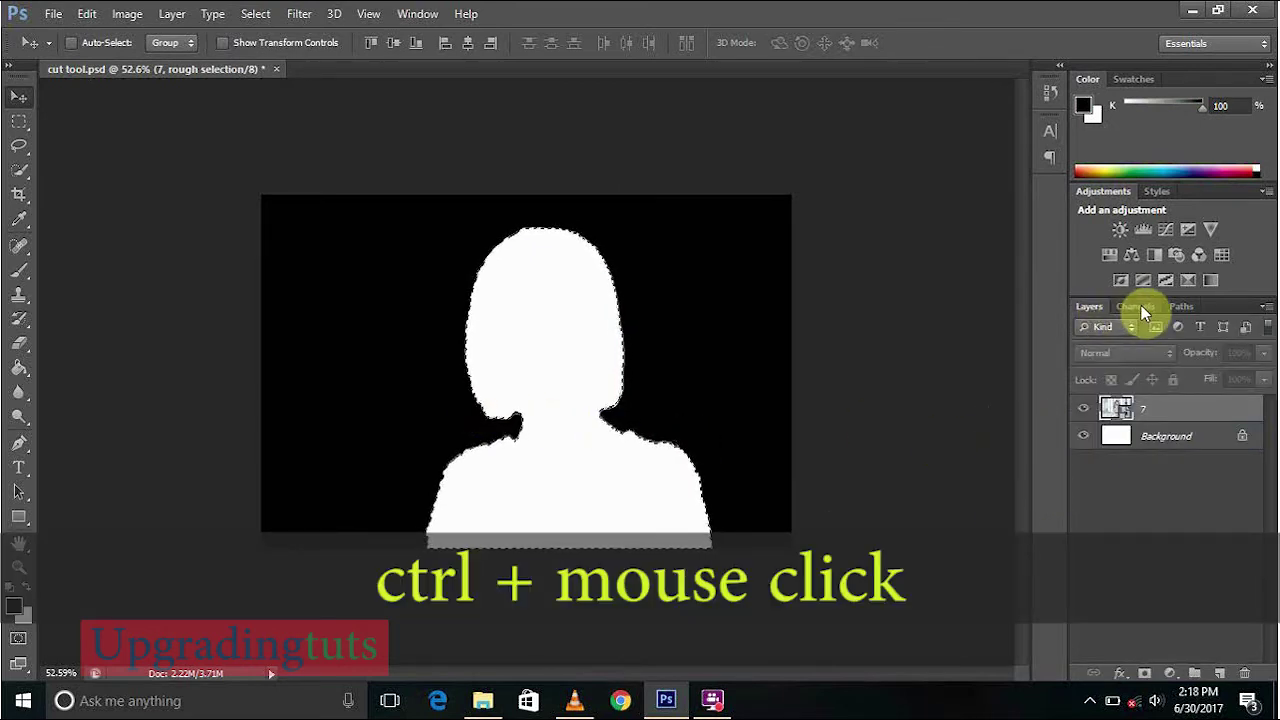
{"action": "left_click", "coordinate": [1143, 412]}
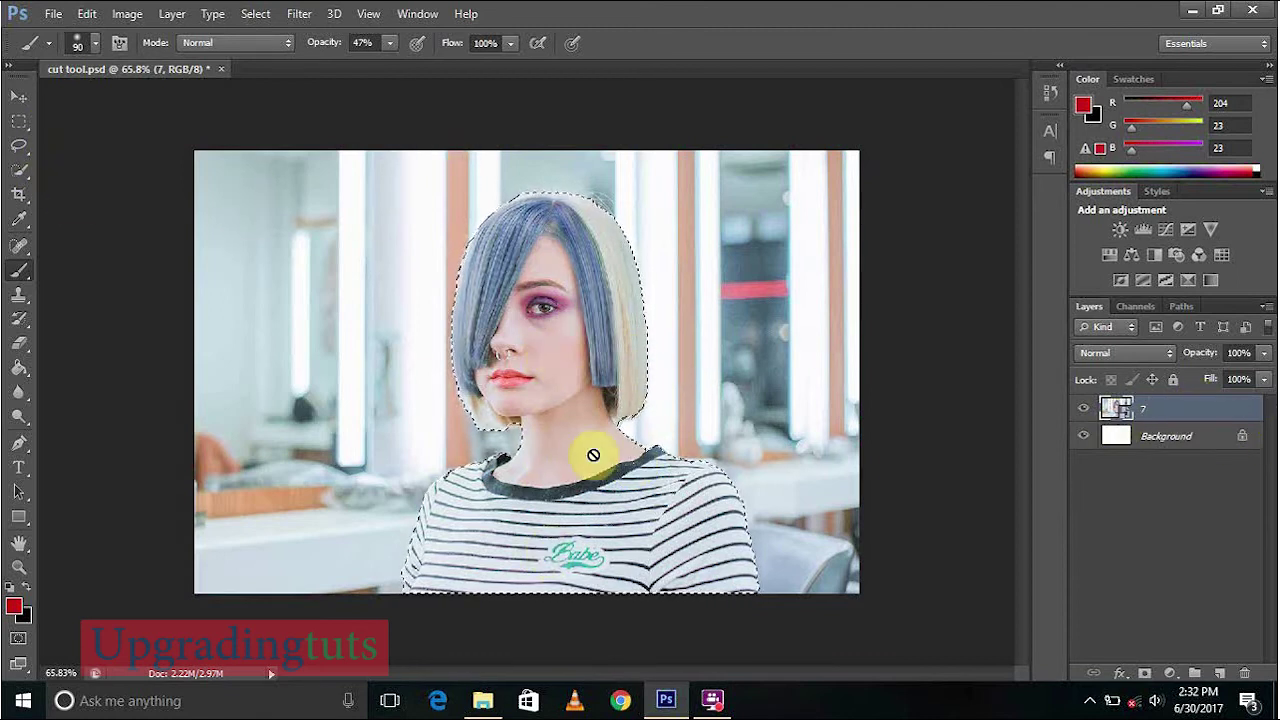
Step: Copy the selected girl onto a new Layer 1 with Ctrl+J and hide layer 7
{"action": "left_click", "coordinate": [21, 100]}
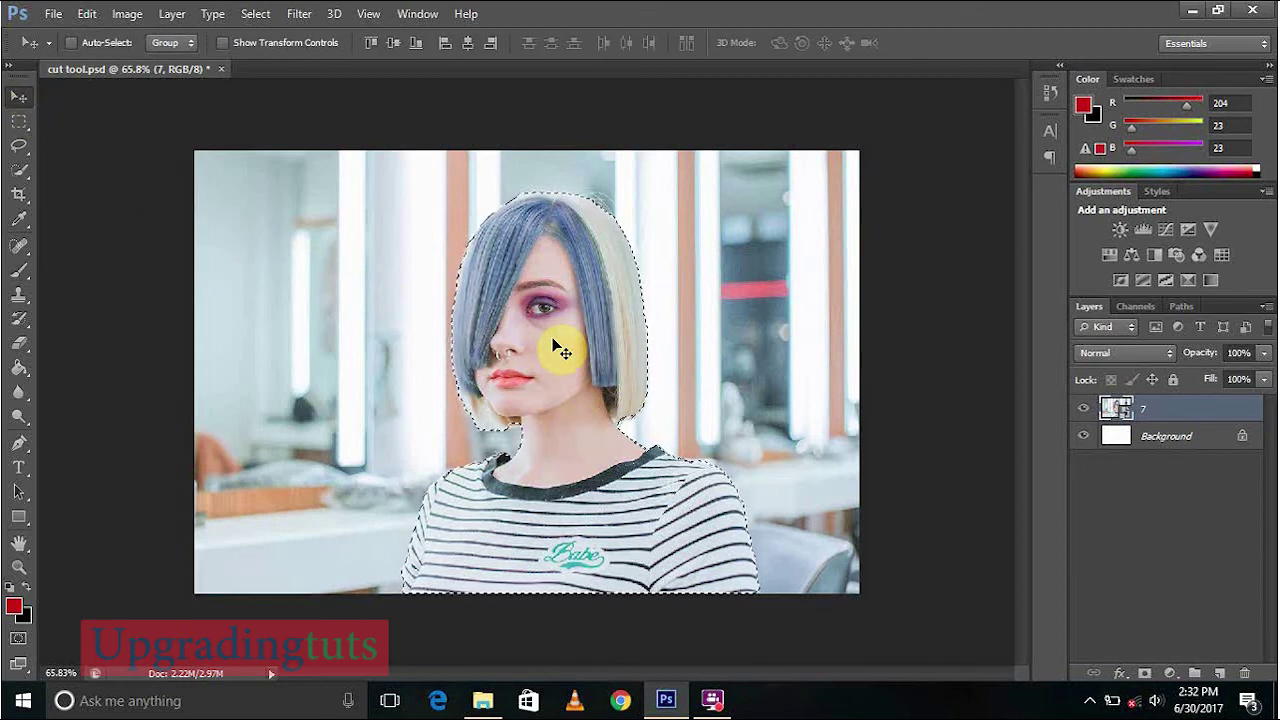
{"action": "key", "text": "ctrl+j"}
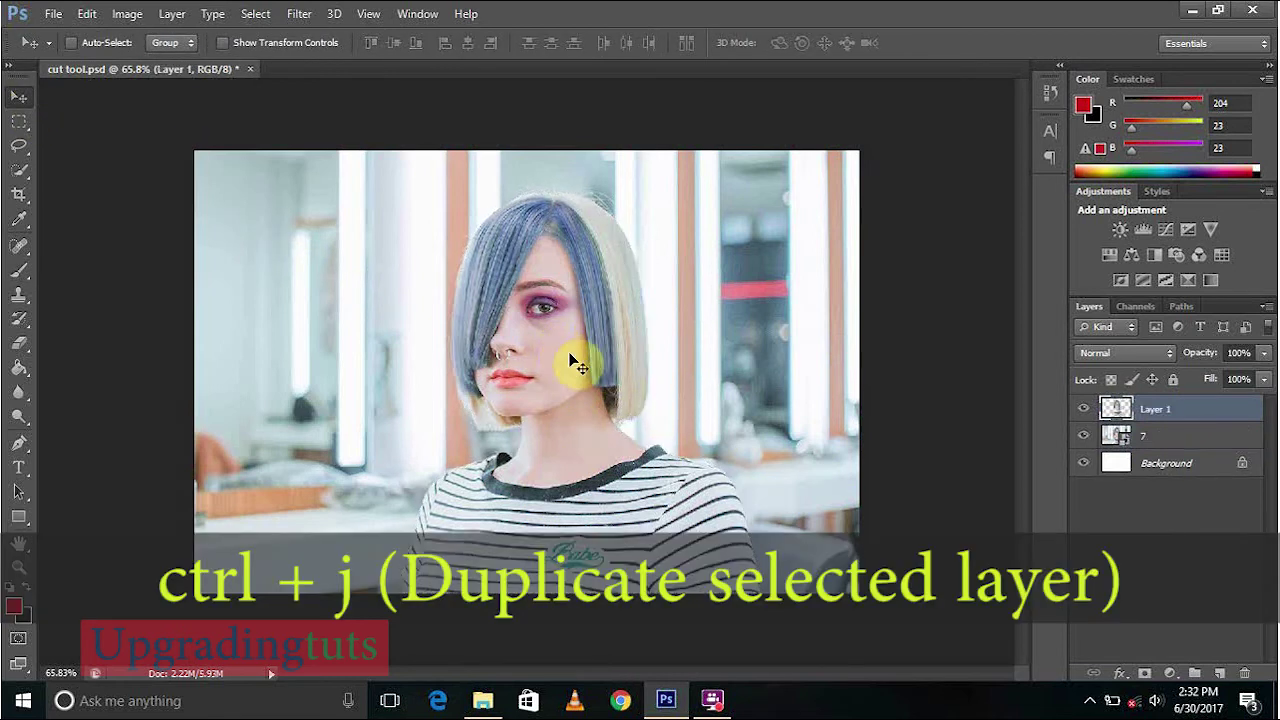
{"action": "left_click", "coordinate": [1085, 438]}
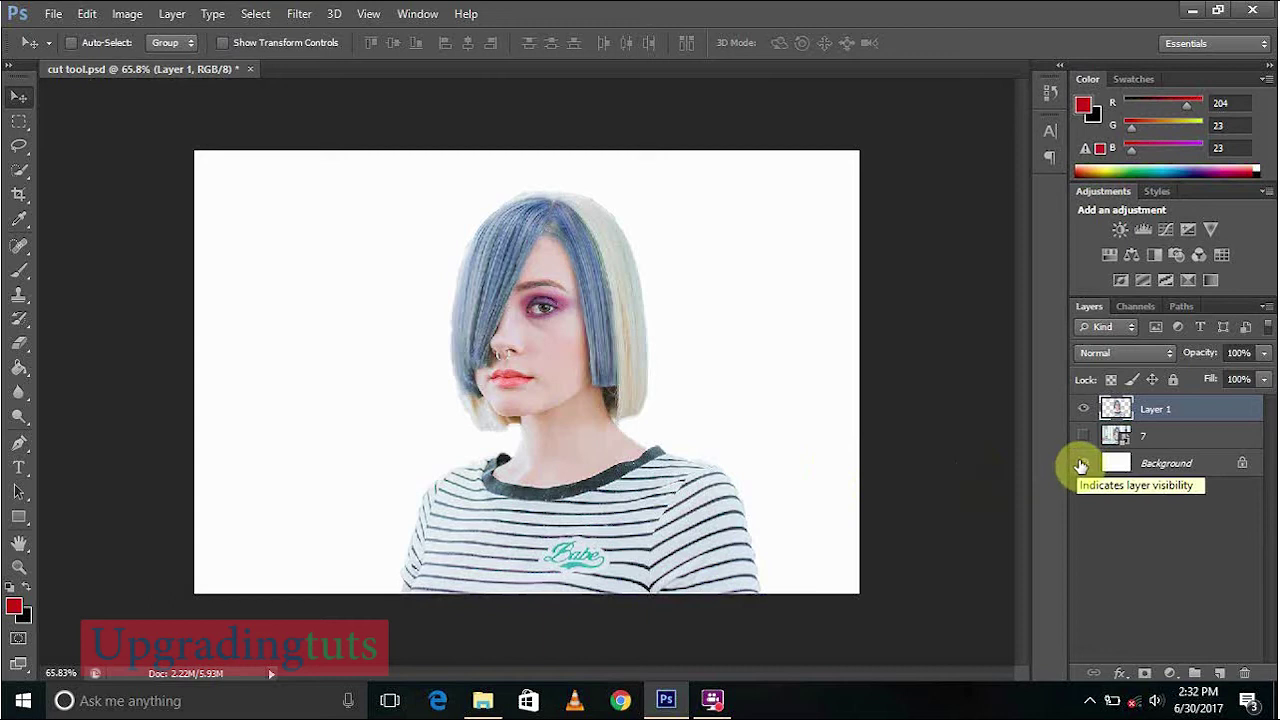
Step: Toggle the Background layer's visibility off and on, then open its new-layer options
{"action": "left_click", "coordinate": [1082, 465]}
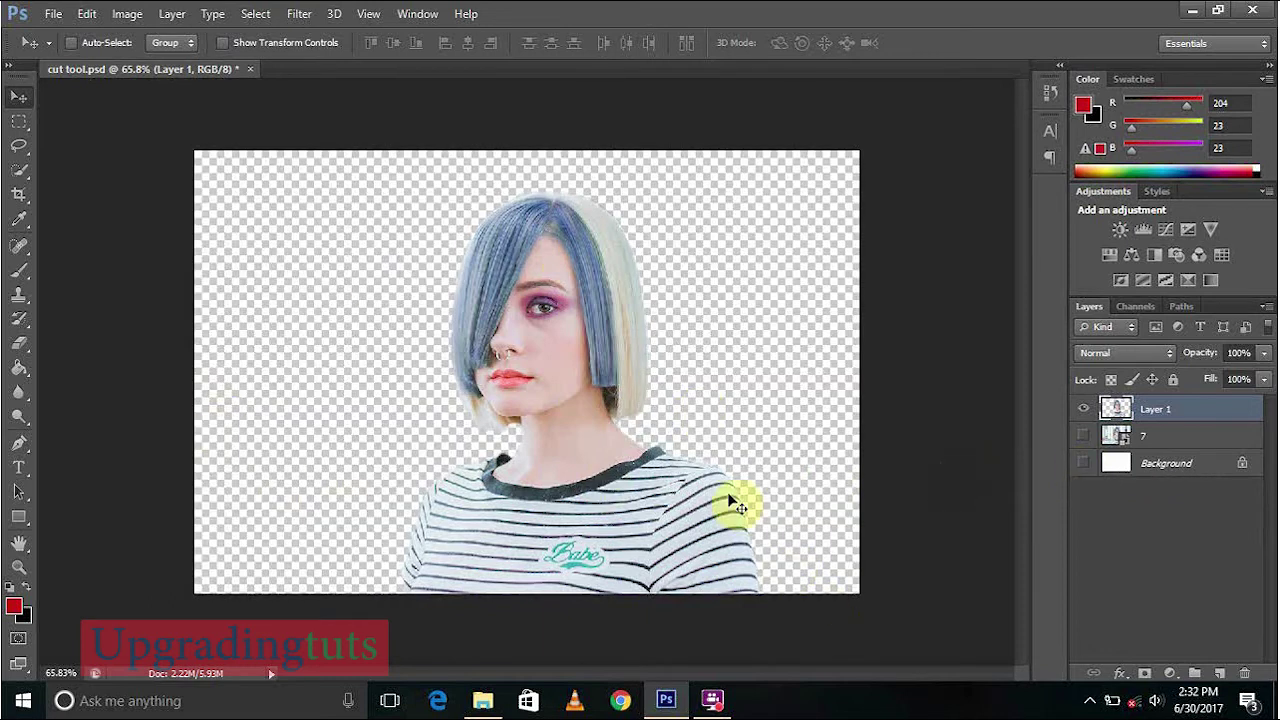
{"action": "left_click", "coordinate": [1085, 465]}
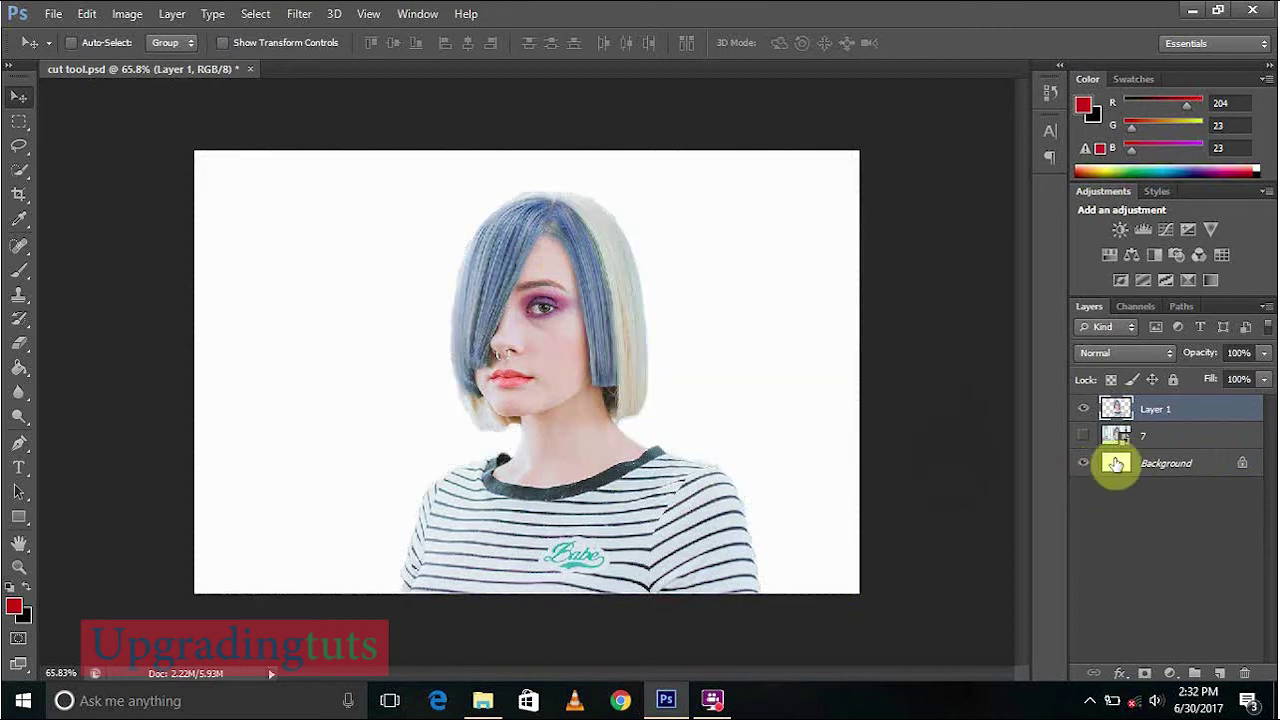
{"action": "double_click", "coordinate": [1110, 464]}
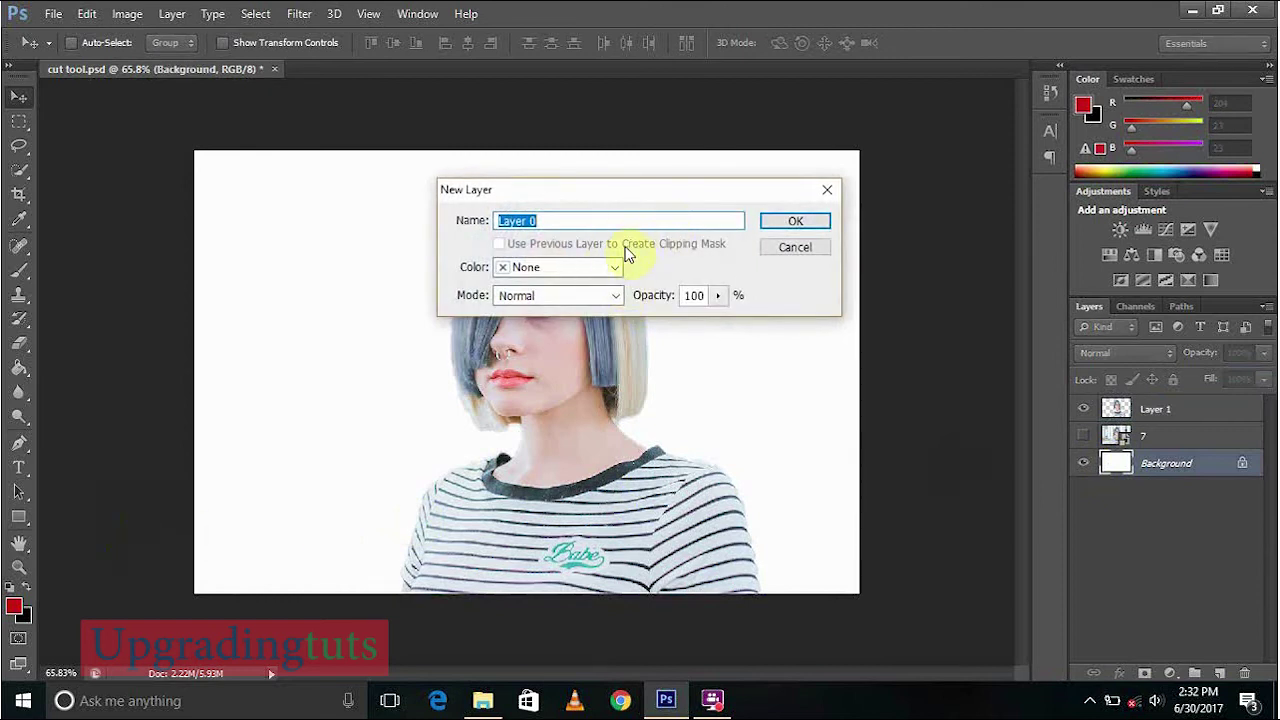
{"action": "left_click", "coordinate": [795, 247]}
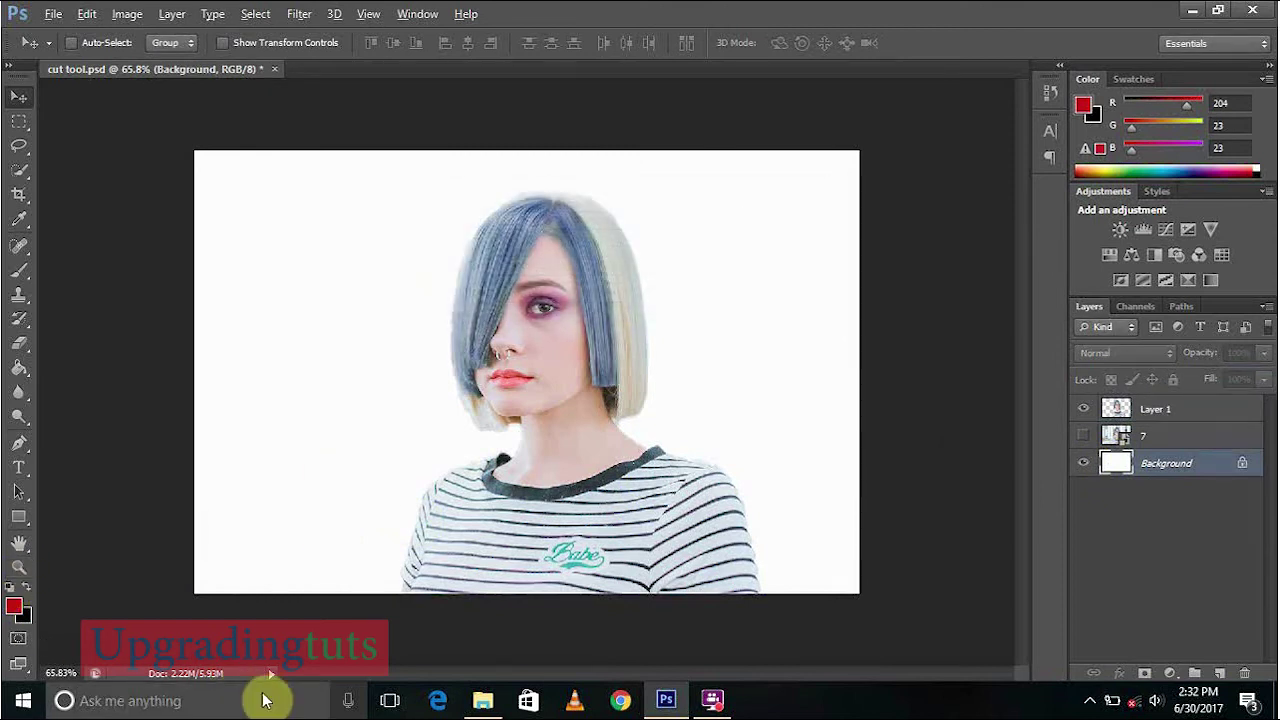
{"action": "key", "text": "alt+BackSpace"}
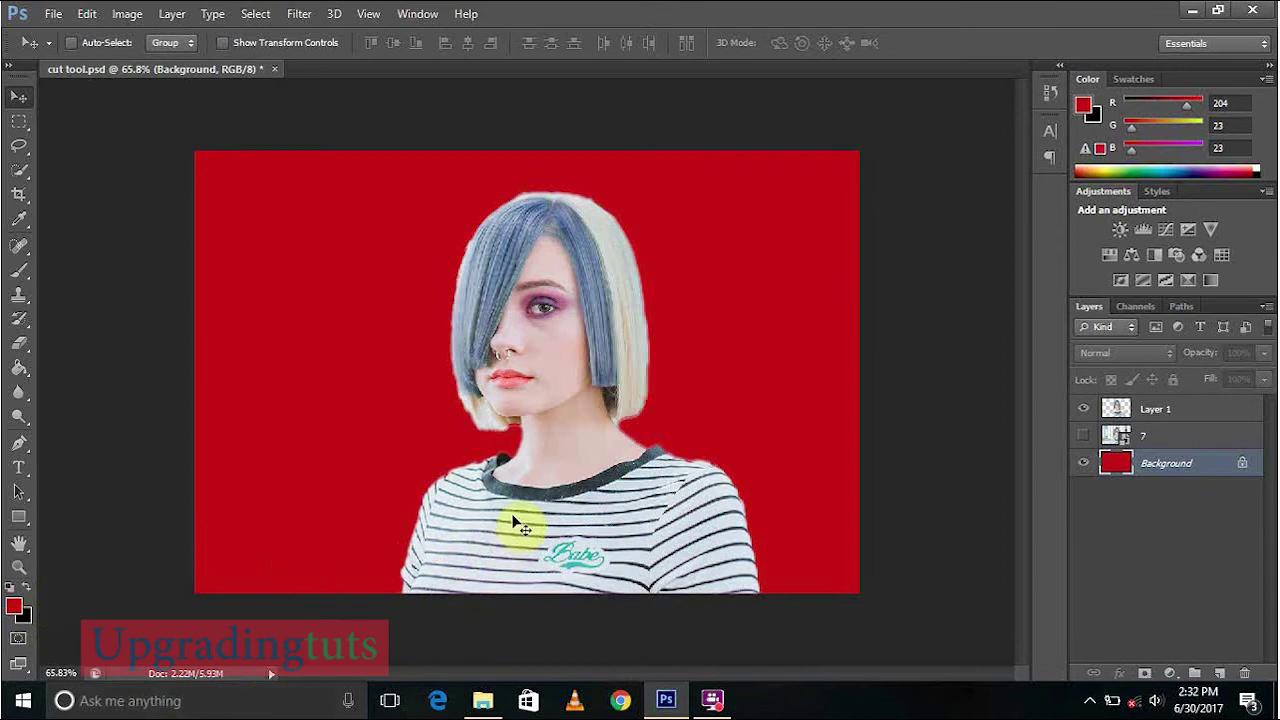
{"action": "scroll", "coordinate": [534, 287], "scroll_direction": "up", "scroll_amount": 4}
{"action": "scroll", "coordinate": [536, 292], "scroll_direction": "down", "scroll_amount": 3}
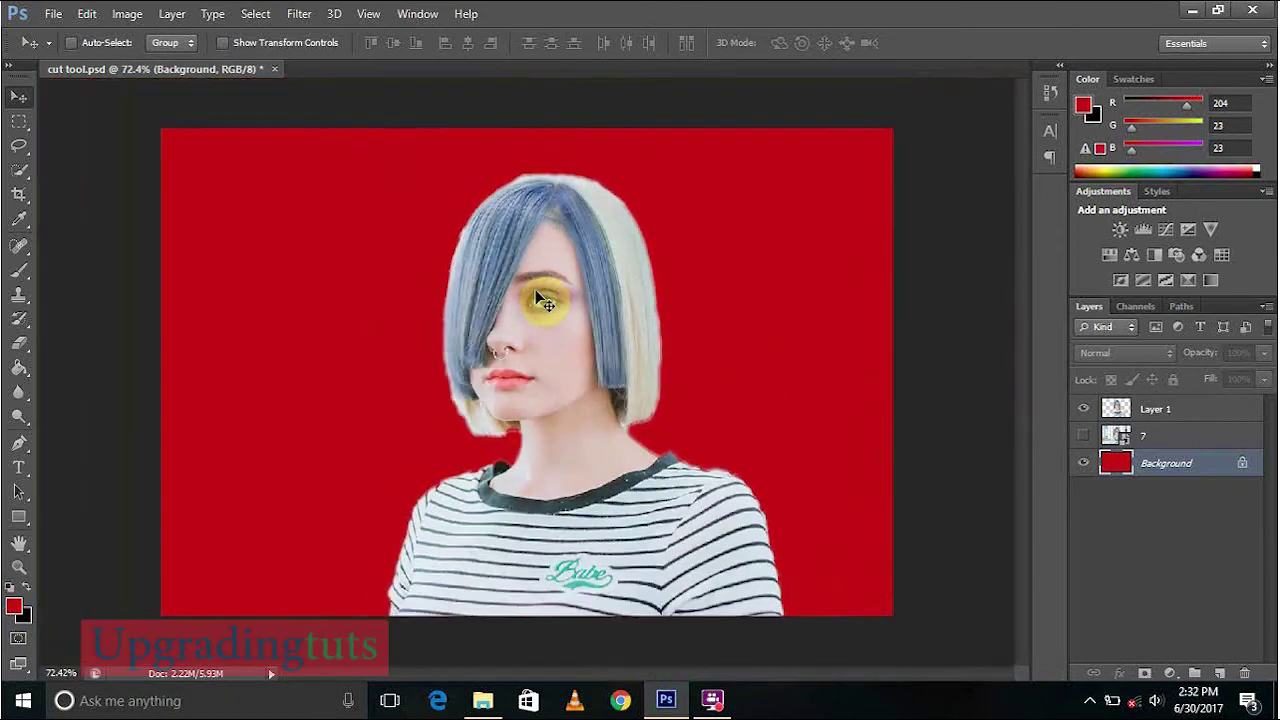
{"action": "left_click", "coordinate": [1085, 465]}
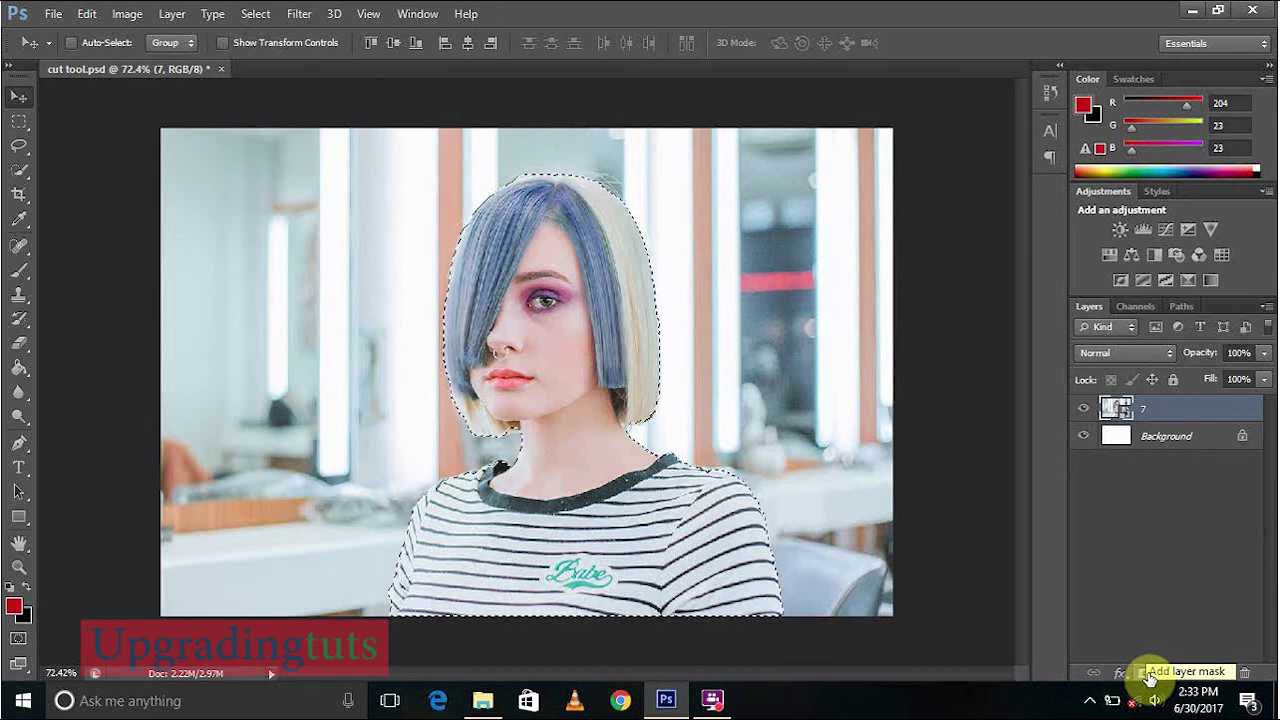
Step: Add a layer mask to layer 7 from the girl's selection, hiding the salon
{"action": "left_click", "coordinate": [1148, 676]}
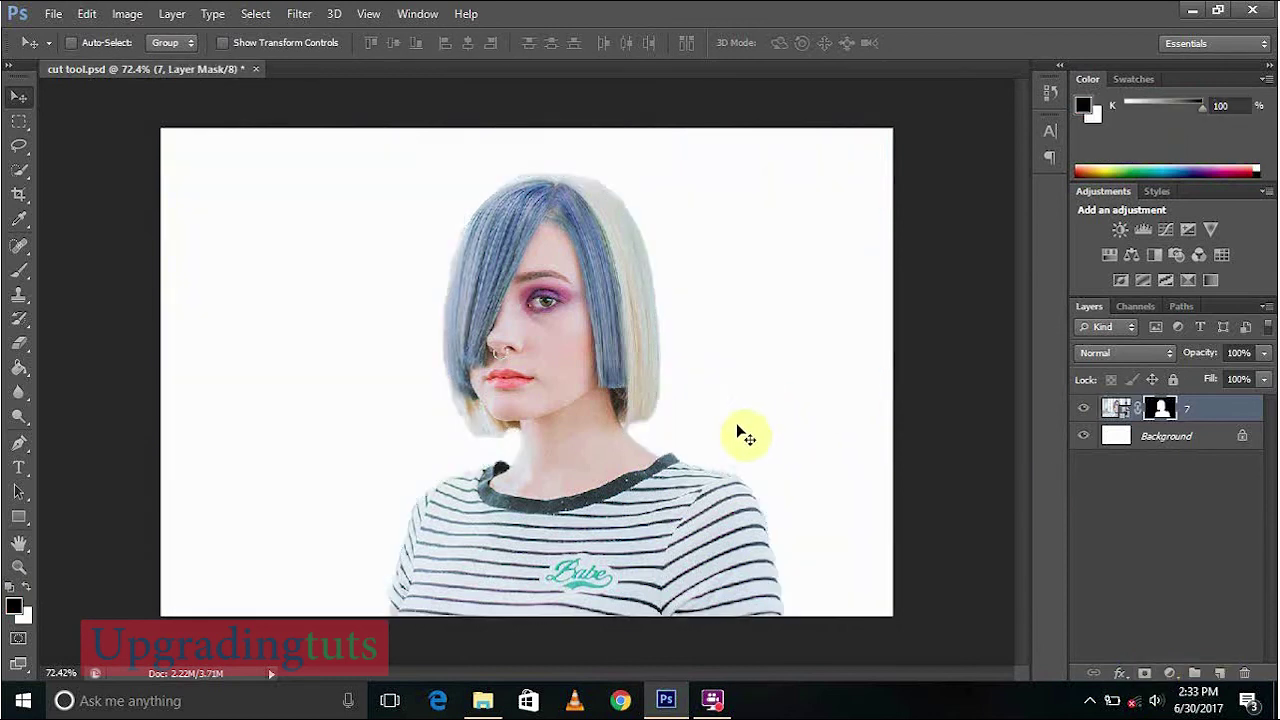